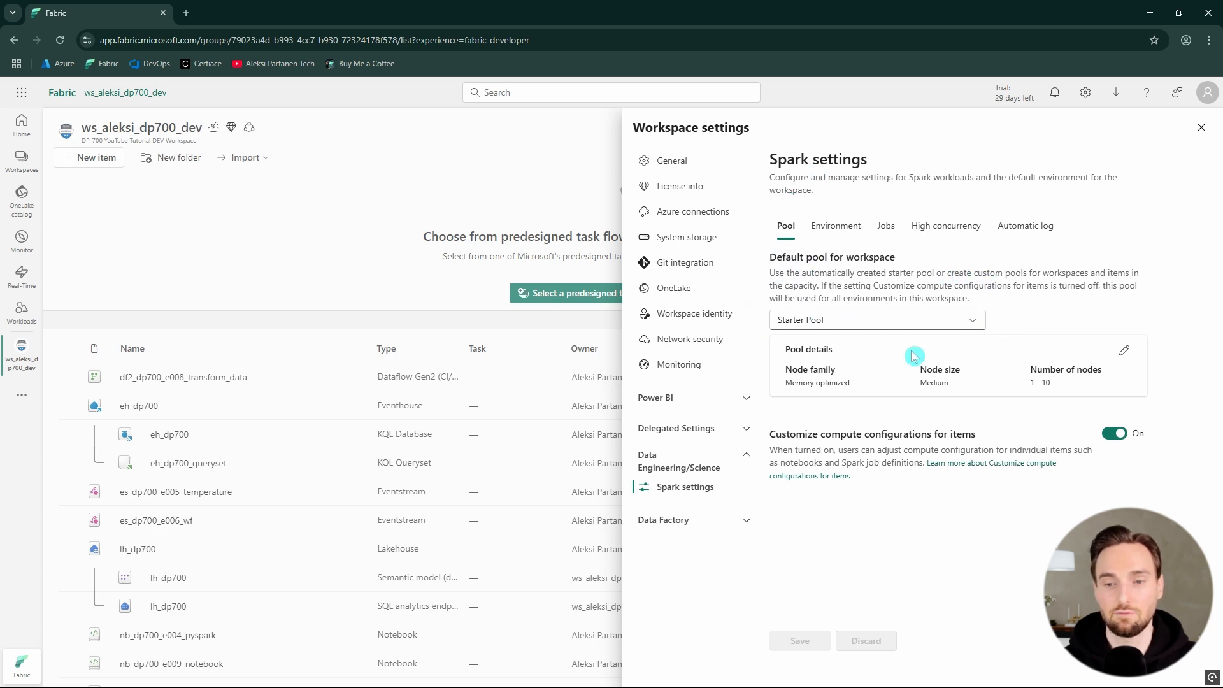
Review the Starter Pool's node family, node size, autoscale and executor allocation options, and return to the Spark settings.
click(1126, 356)
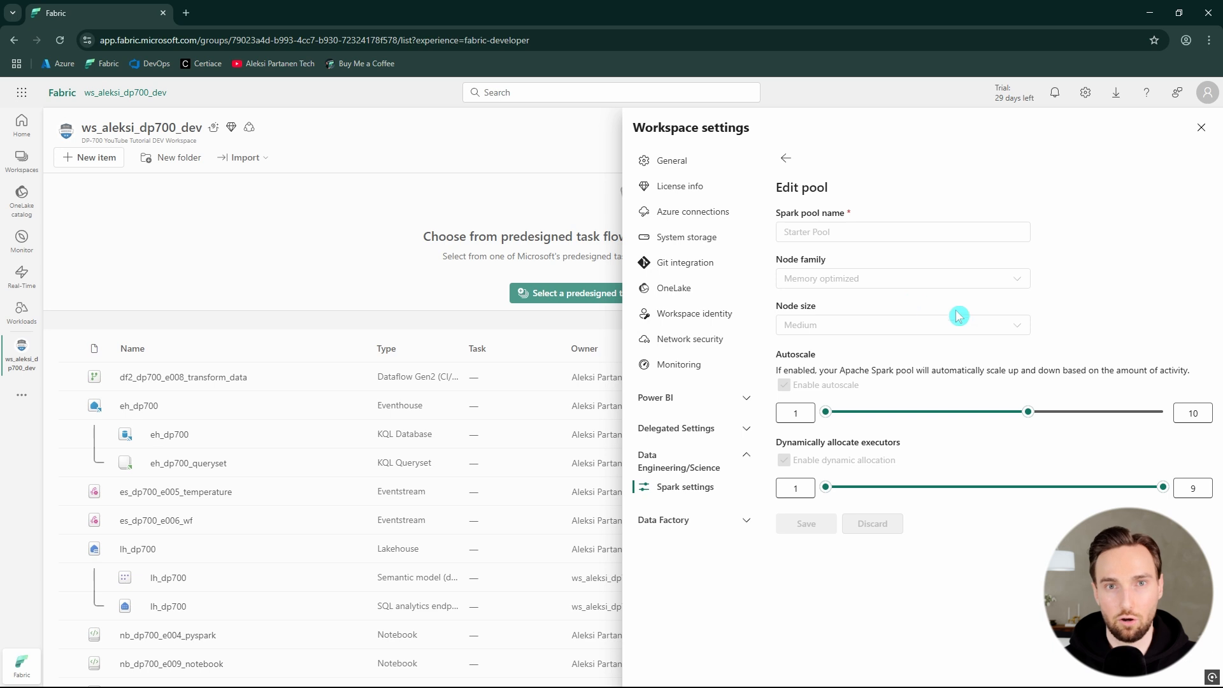
drag(852, 269, 764, 261)
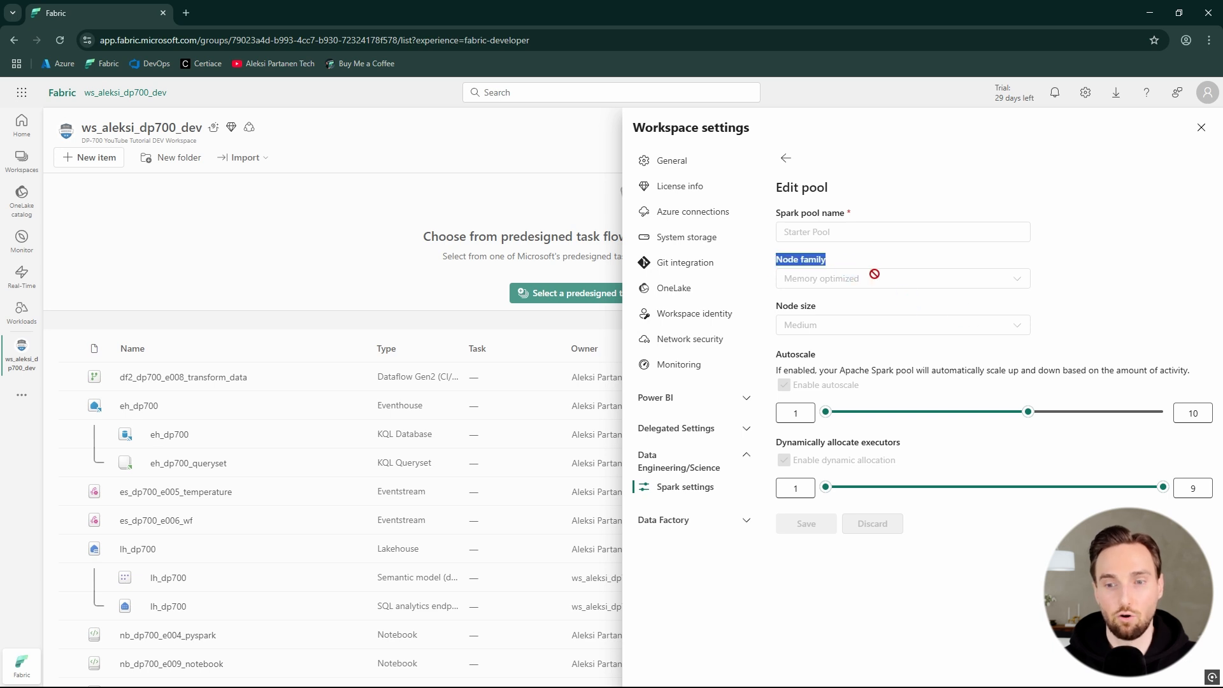
drag(831, 312, 785, 306)
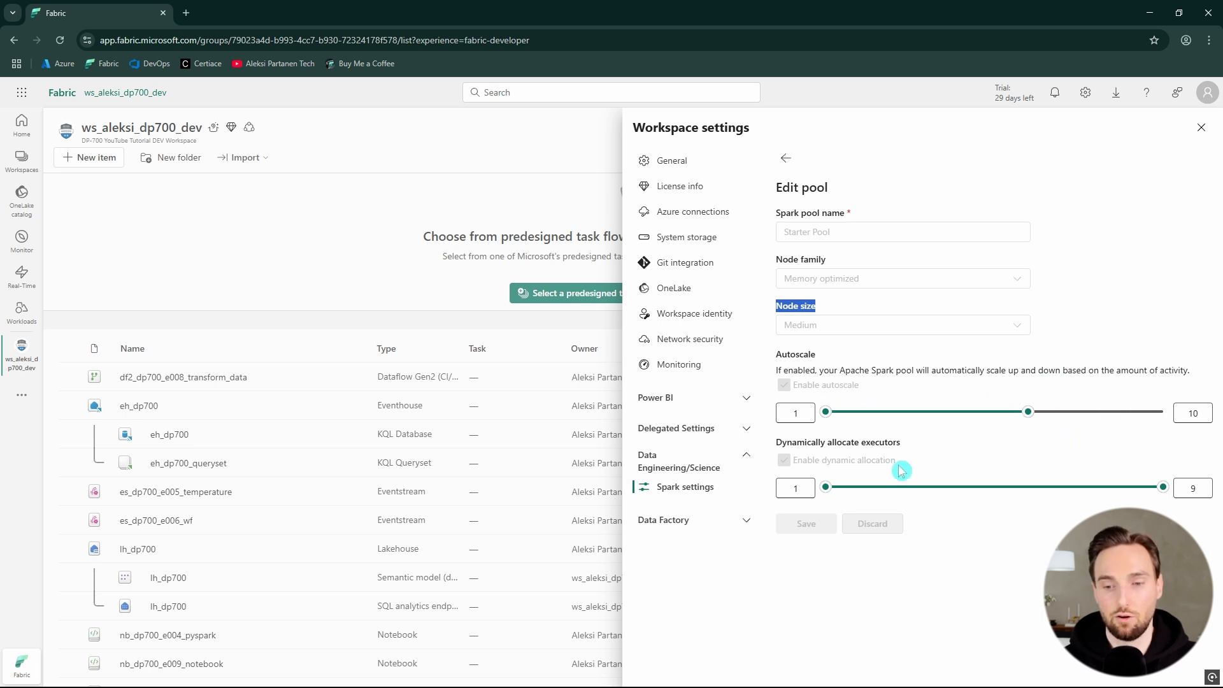
click(788, 164)
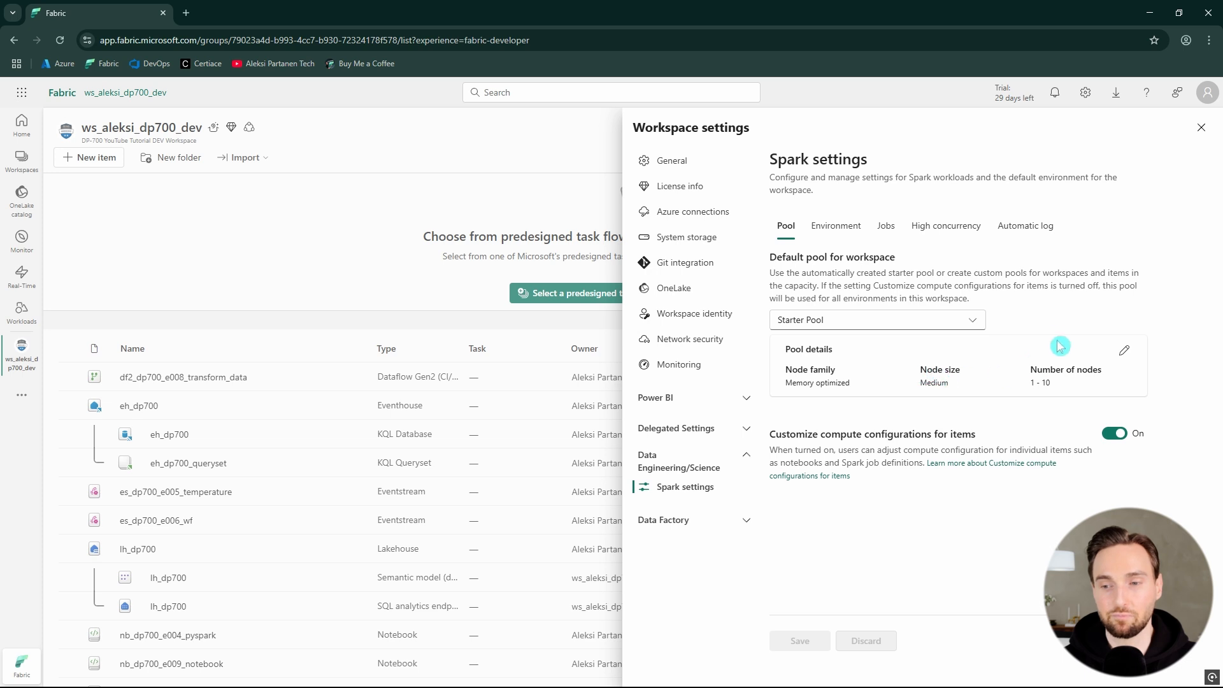
Start a new Spark pool for the workspace and name it dp700_custom_pool.
click(971, 324)
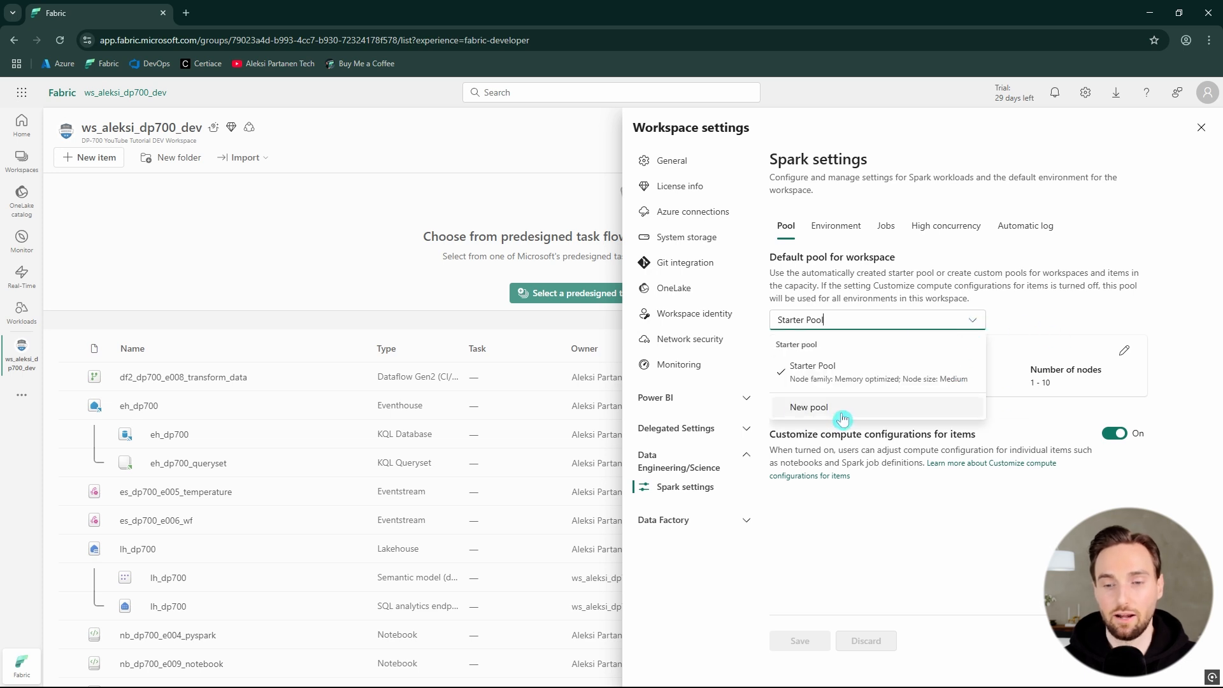
click(809, 407)
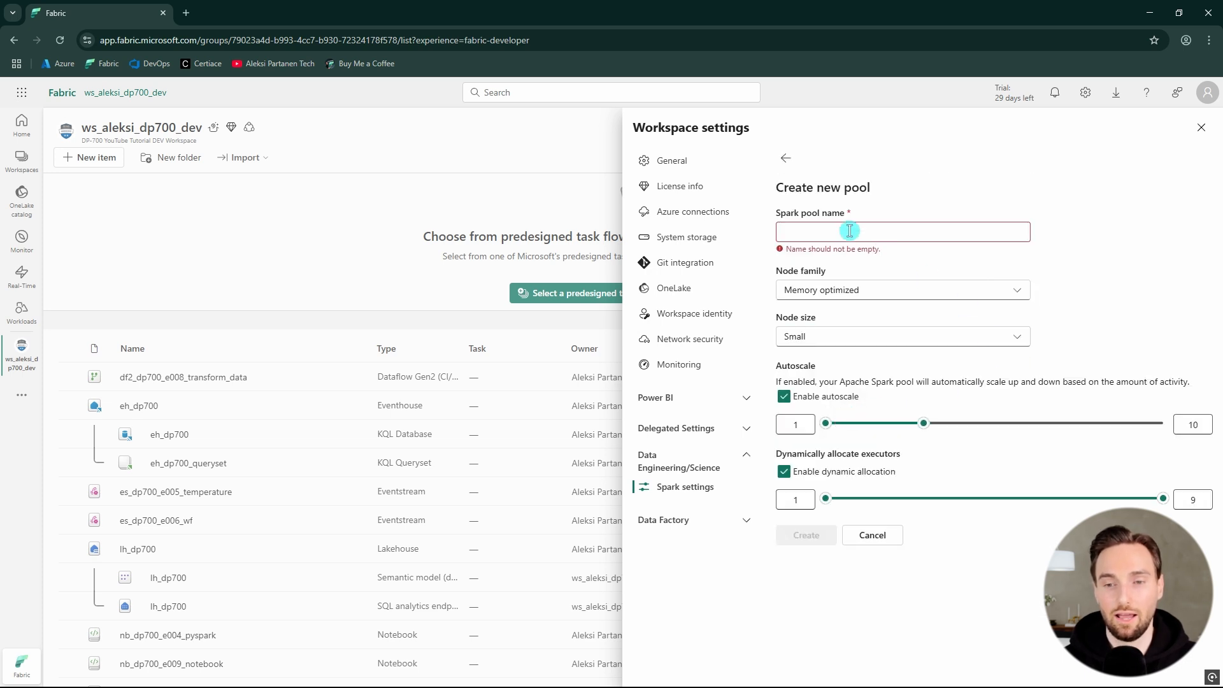
click(883, 237)
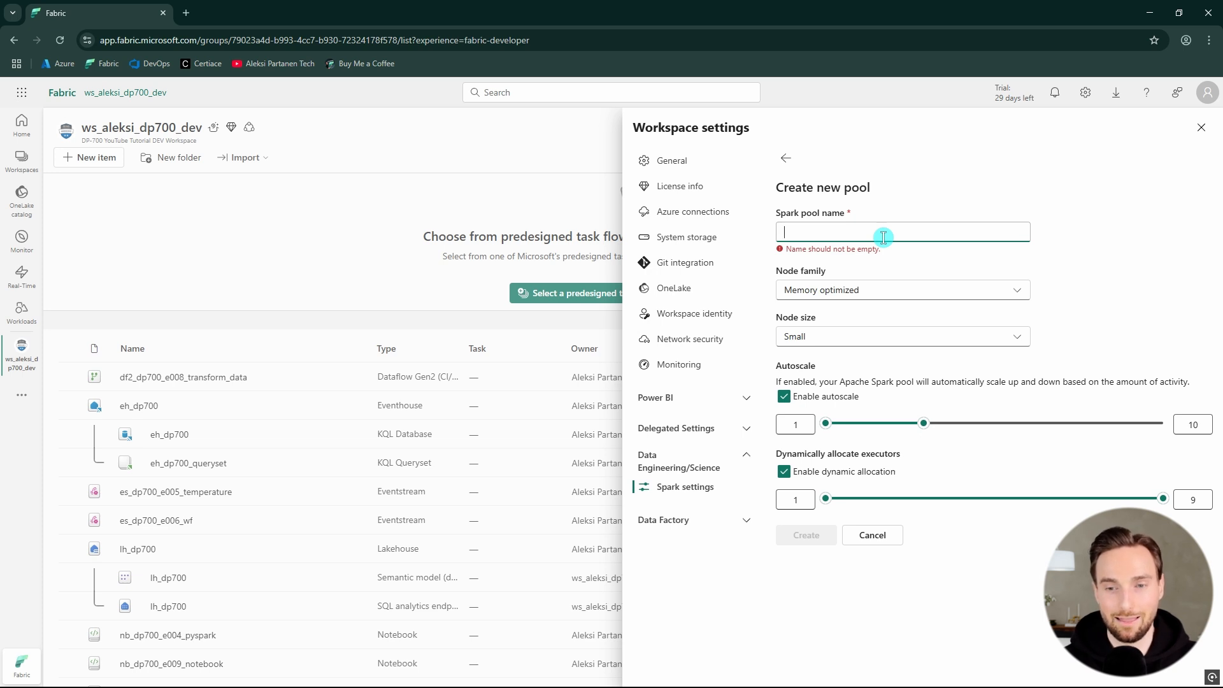
text(dp700_custom_pool)
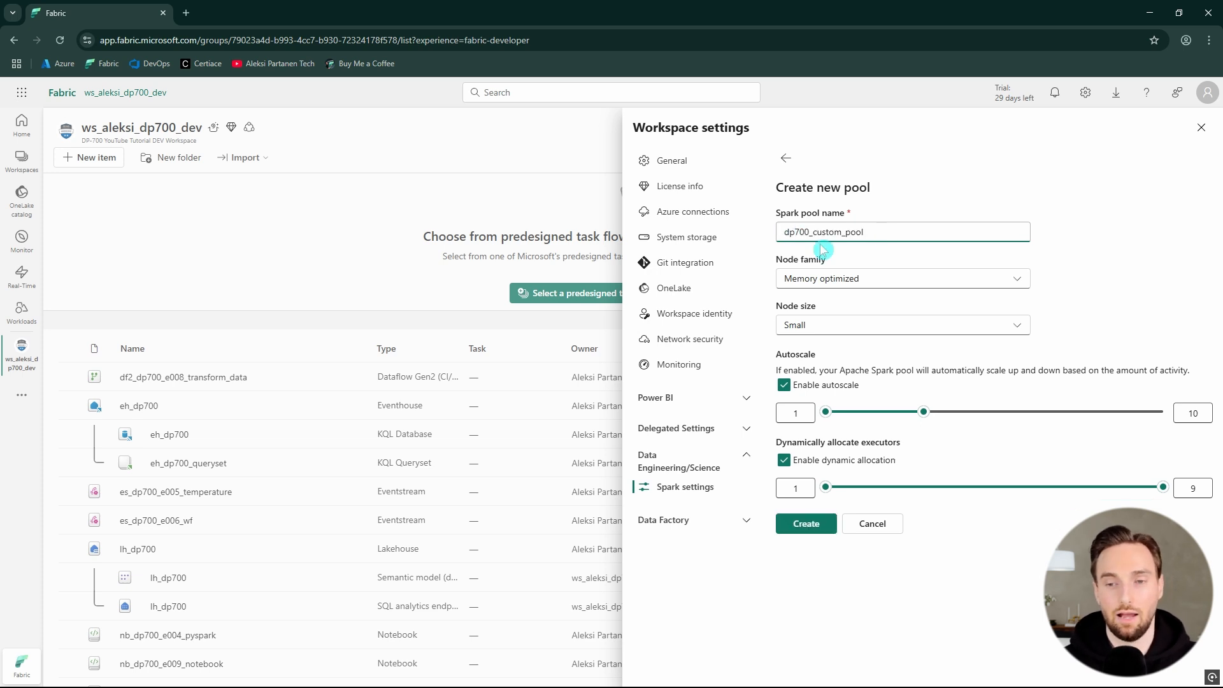
drag(886, 236, 772, 238)
click(902, 238)
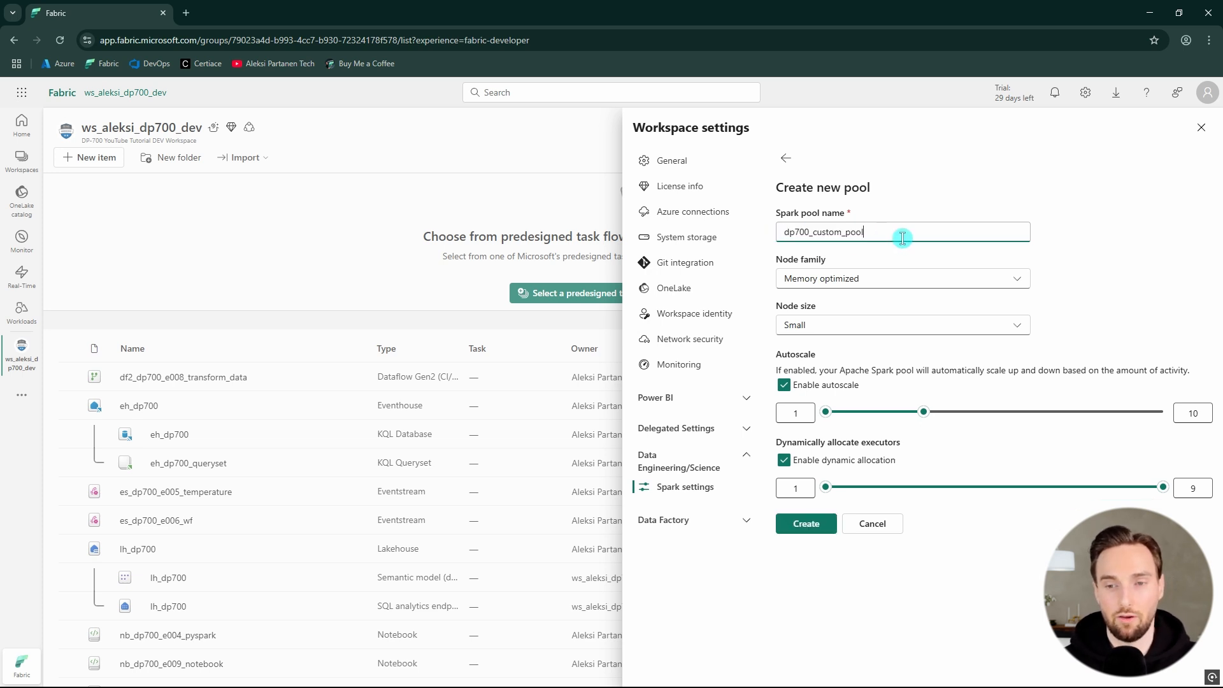
Keep the new pool's node family as Memory optimized and its node size as Small.
click(921, 280)
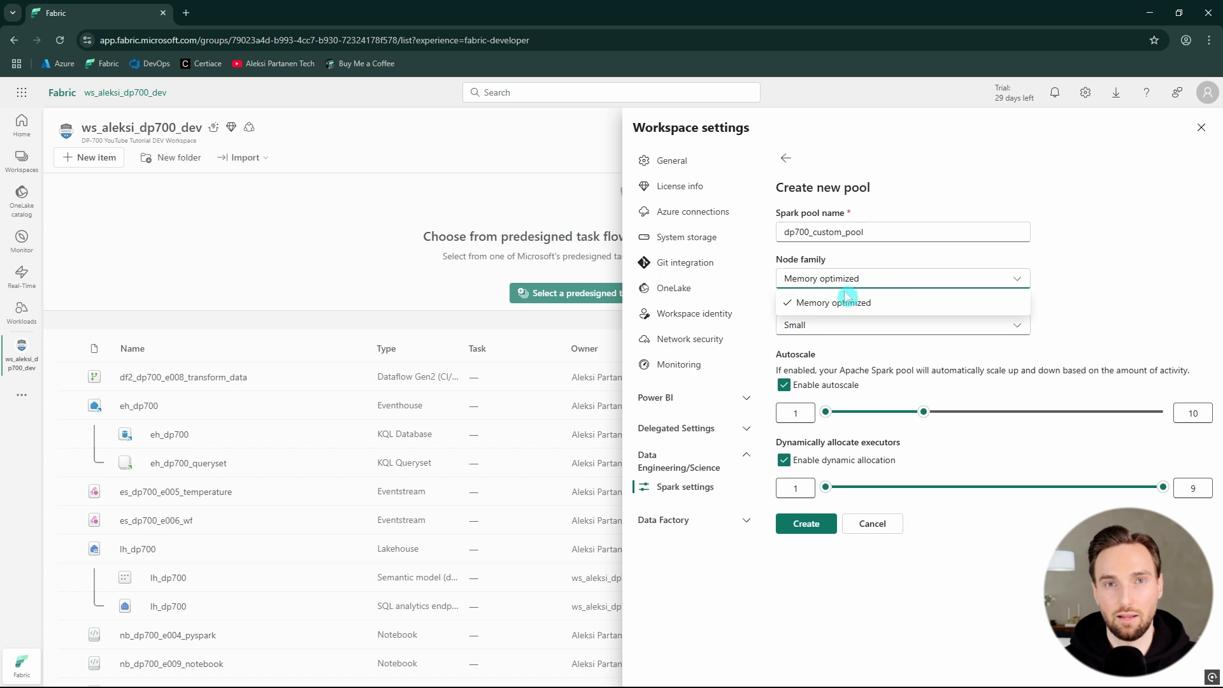
click(885, 272)
click(1010, 283)
click(1073, 291)
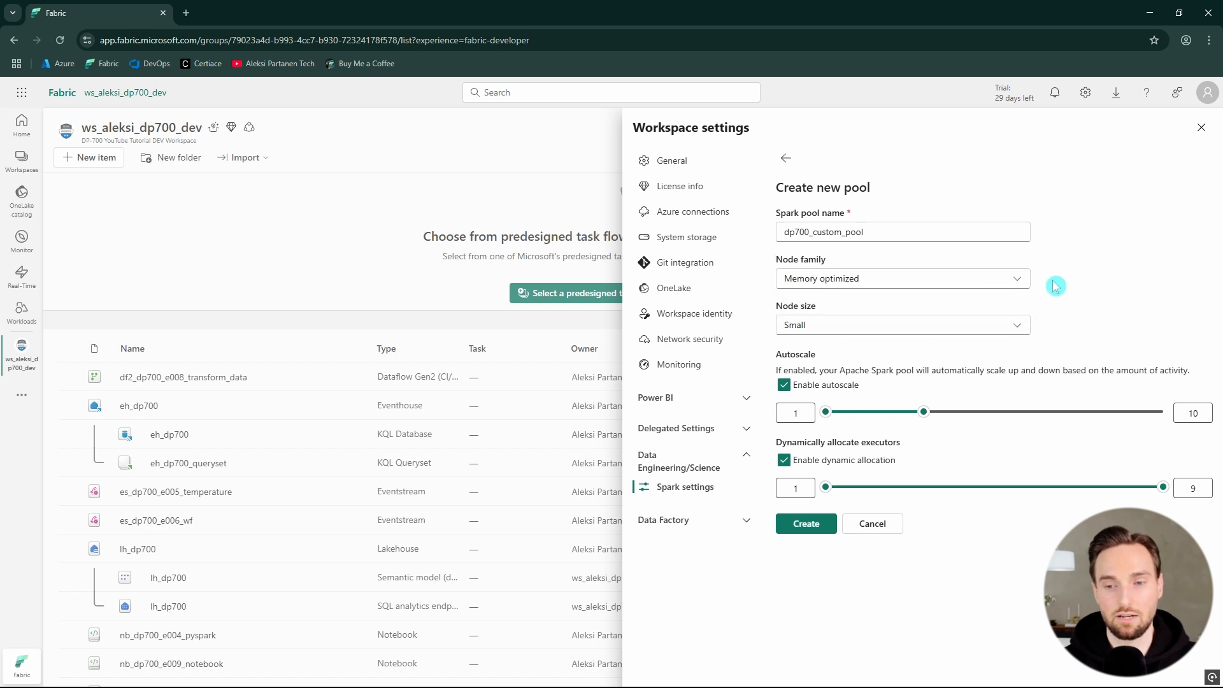
click(1018, 325)
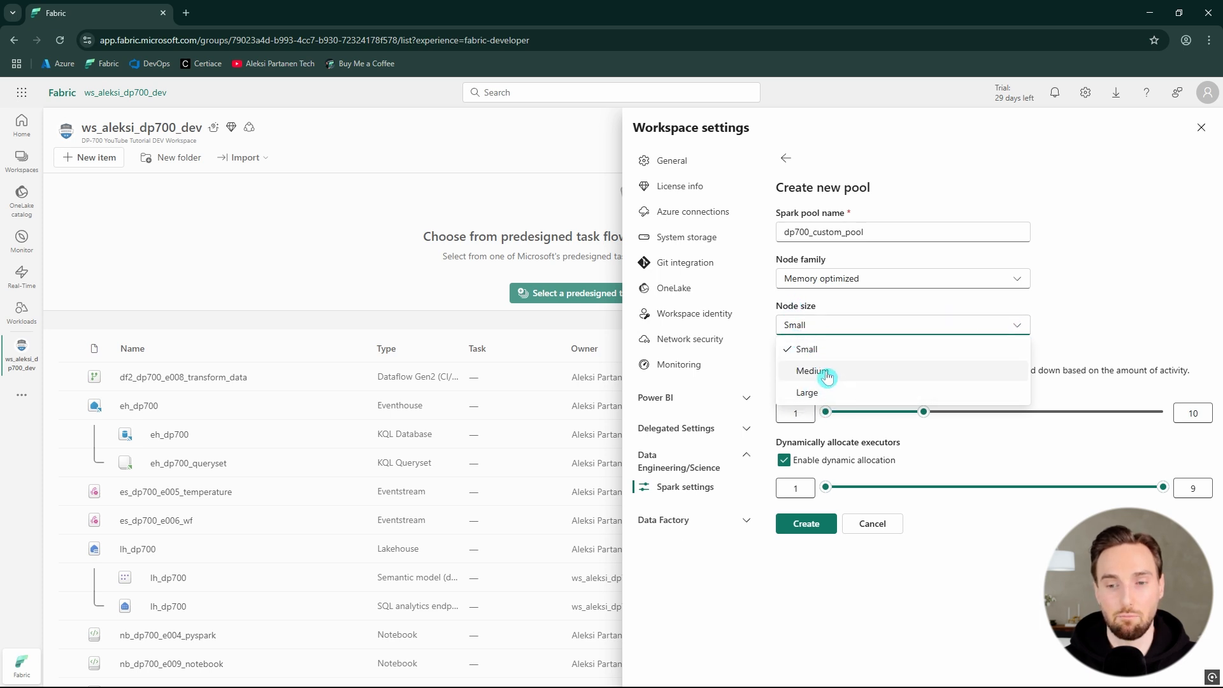
click(821, 349)
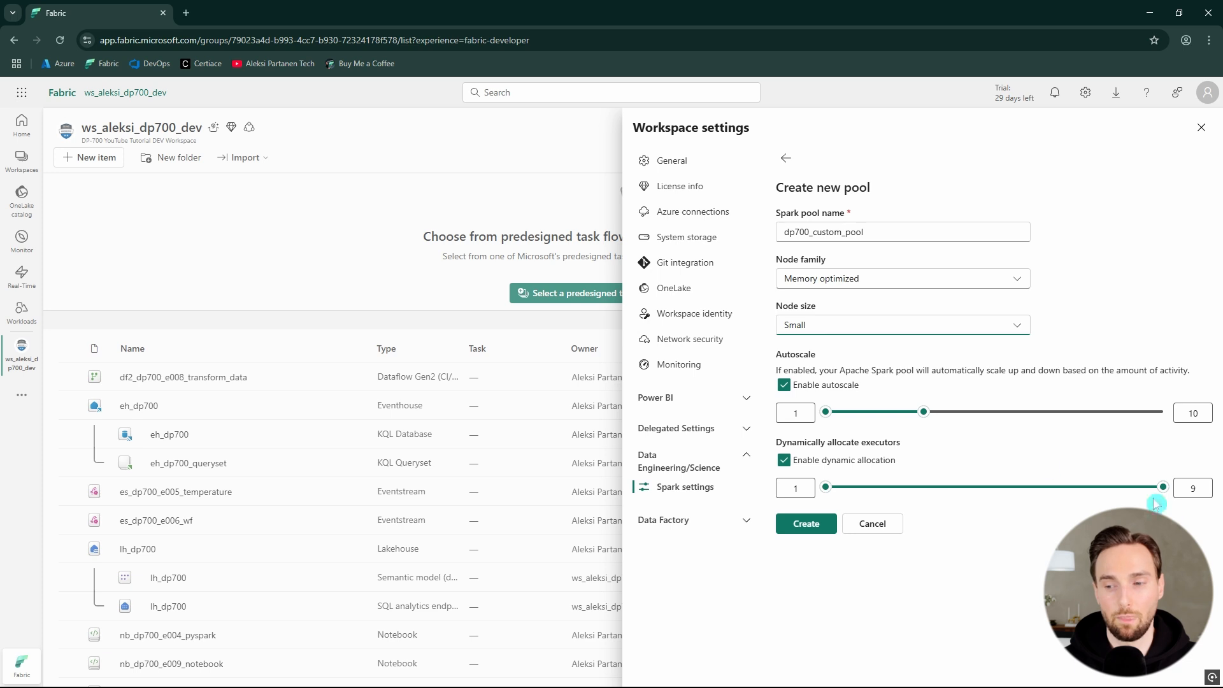
Disable autoscale for the pool, set its node count to 1 and create the pool.
drag(923, 413, 854, 423)
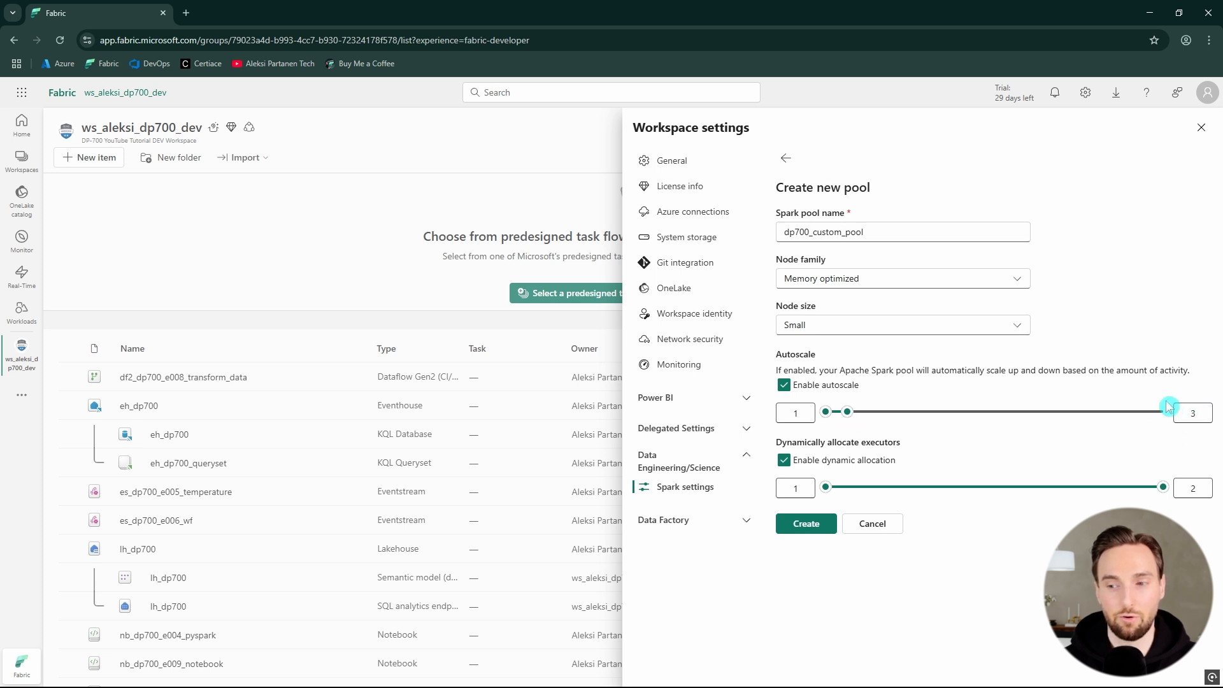
click(783, 385)
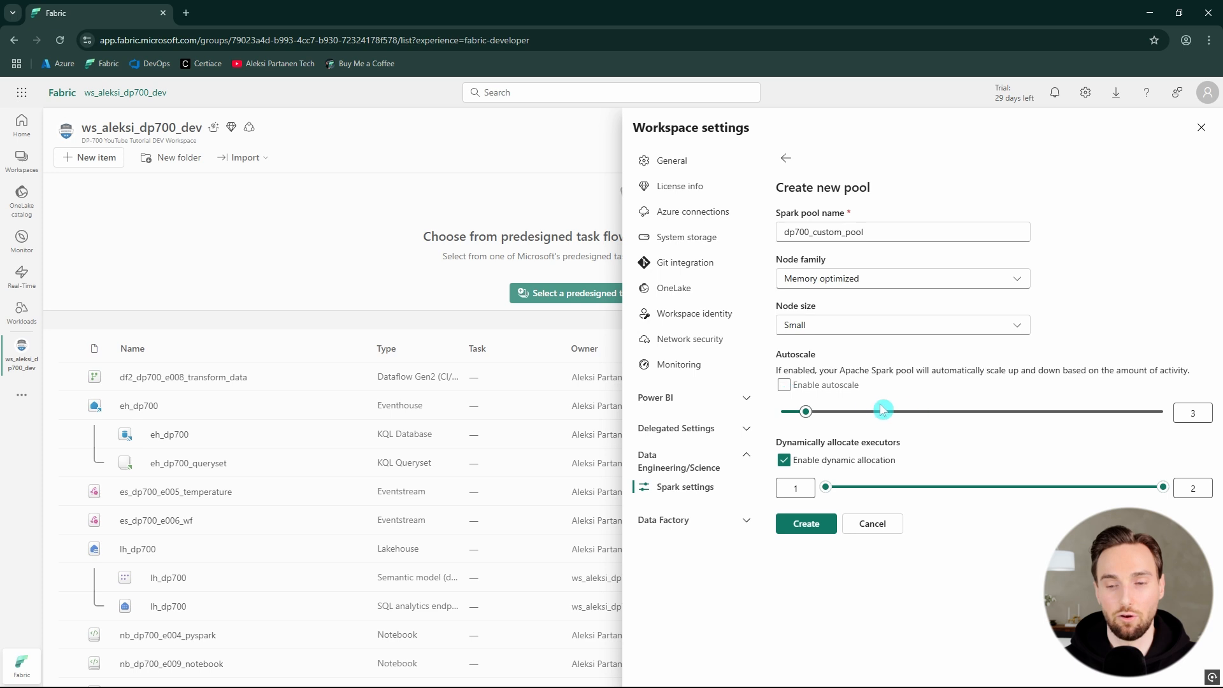
drag(807, 412, 782, 414)
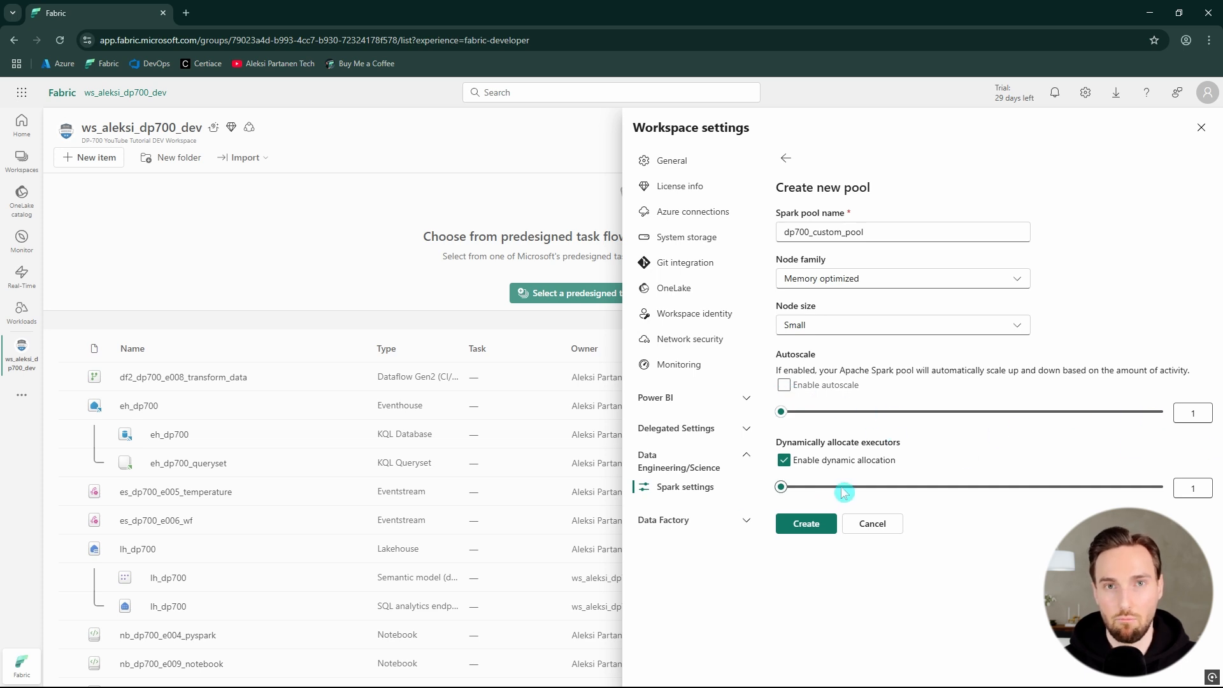
click(806, 521)
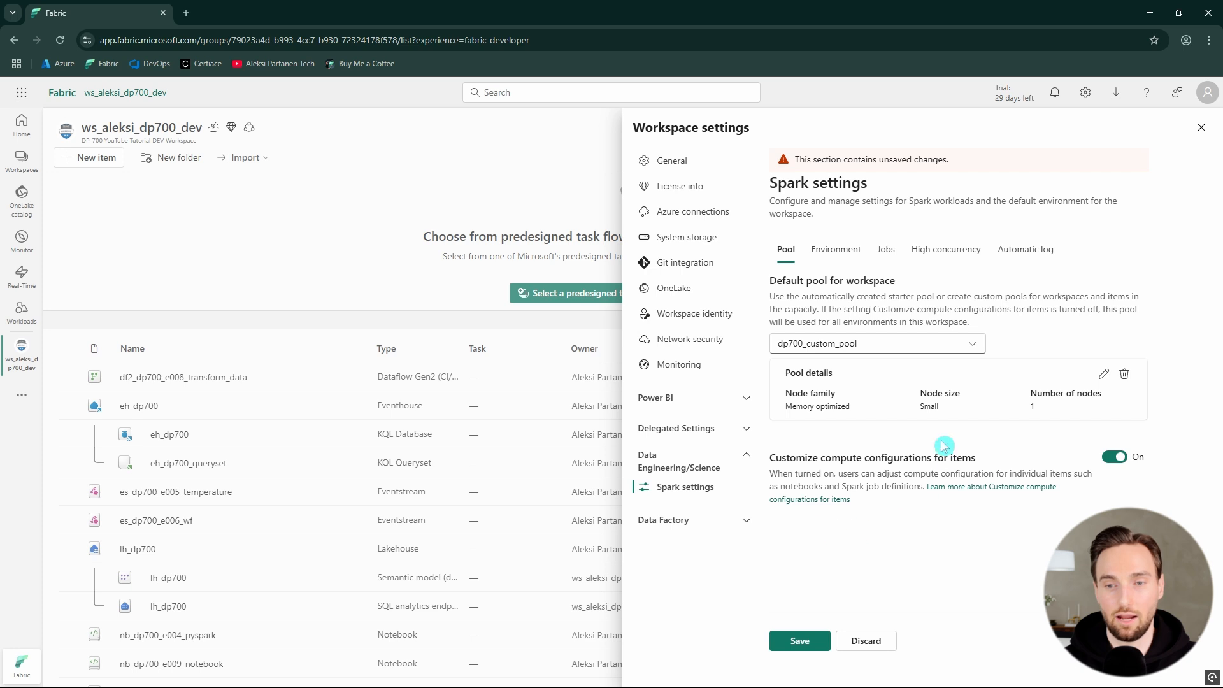
Save dp700_custom_pool as the default pool for the workspace.
click(963, 343)
click(1040, 330)
click(800, 640)
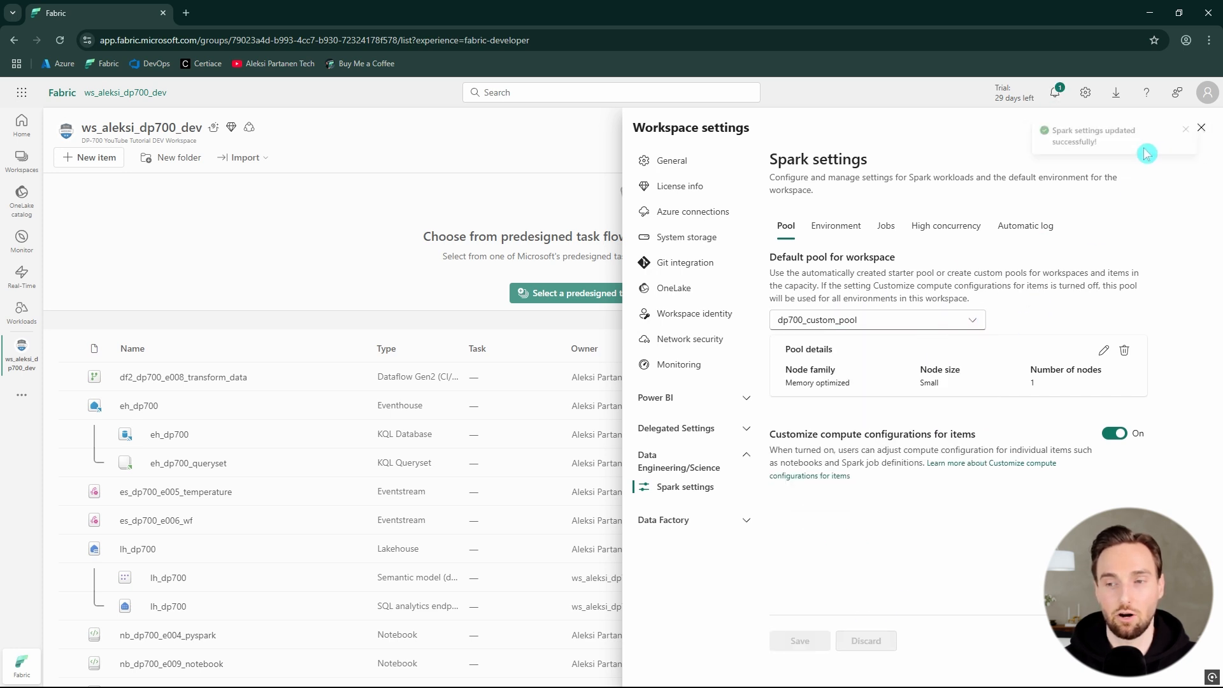
Set the workspace's default pool to Starter Pool and save the Spark settings.
click(970, 326)
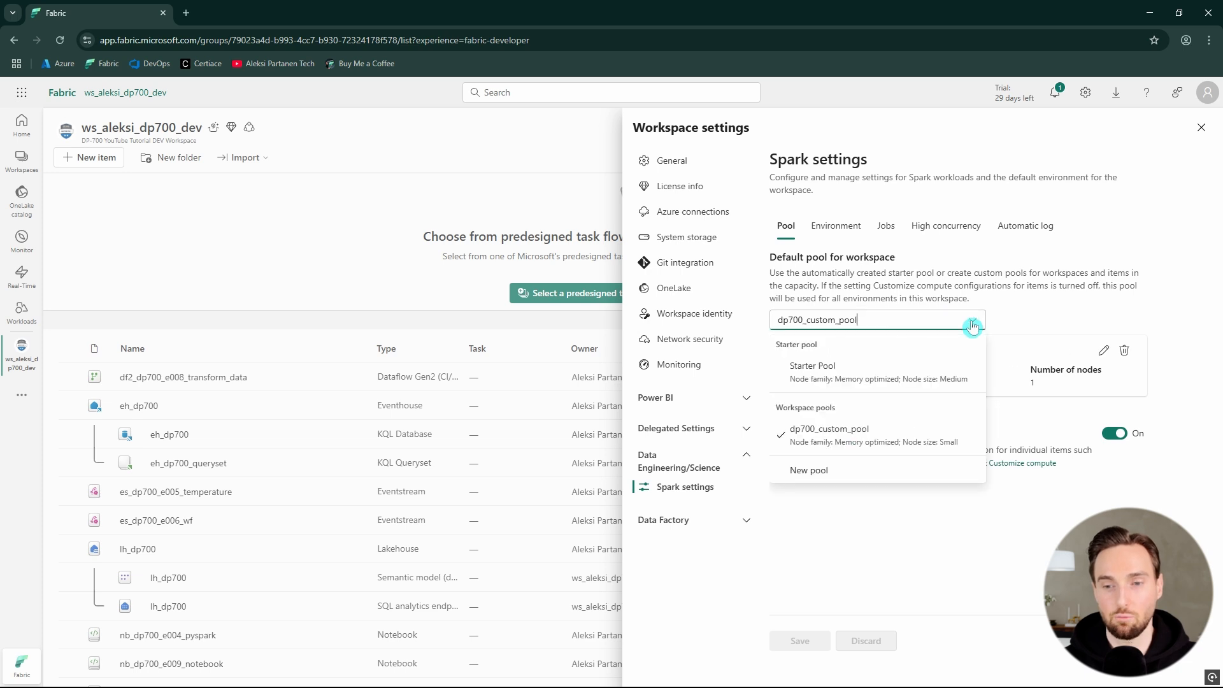
click(840, 378)
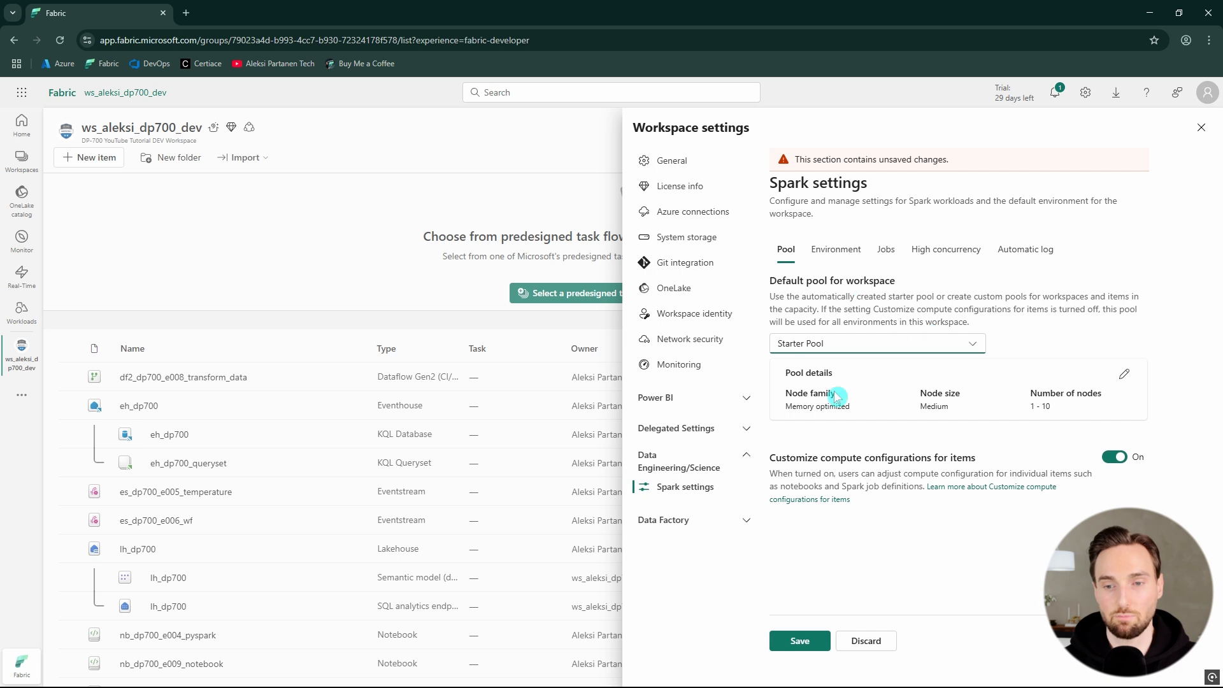
click(799, 639)
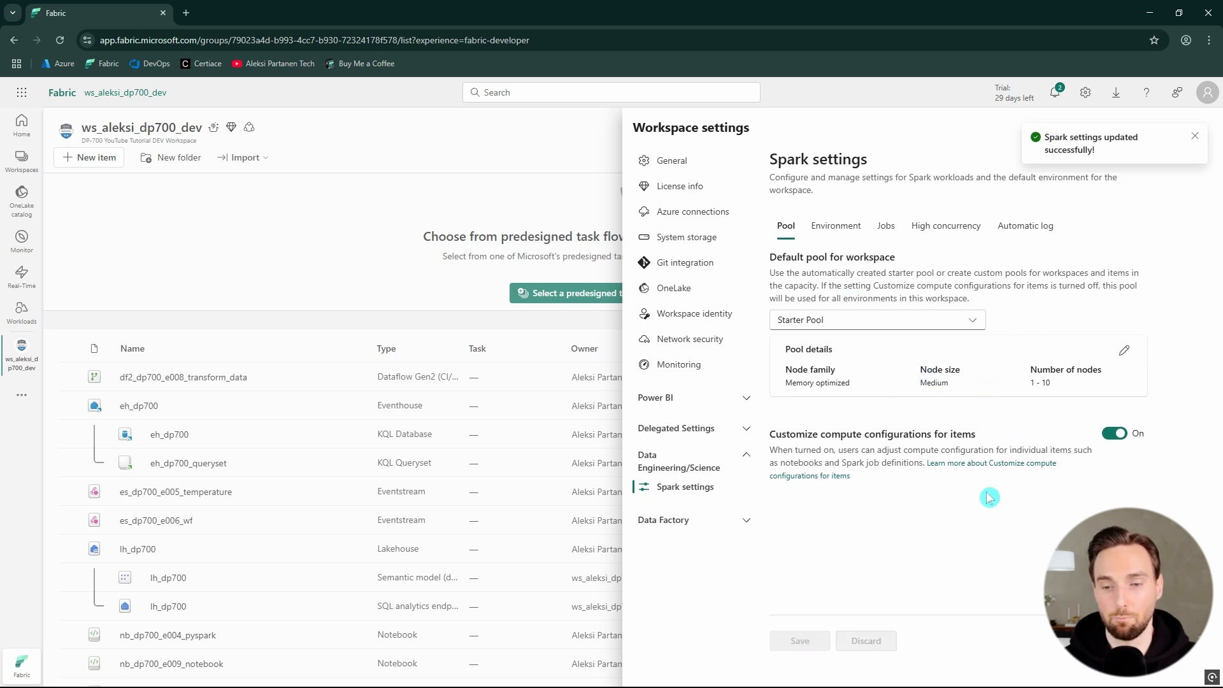
Review the item compute customization option and the job settings for reserving maximum cores and Spark session timeout.
drag(771, 435, 981, 441)
click(989, 439)
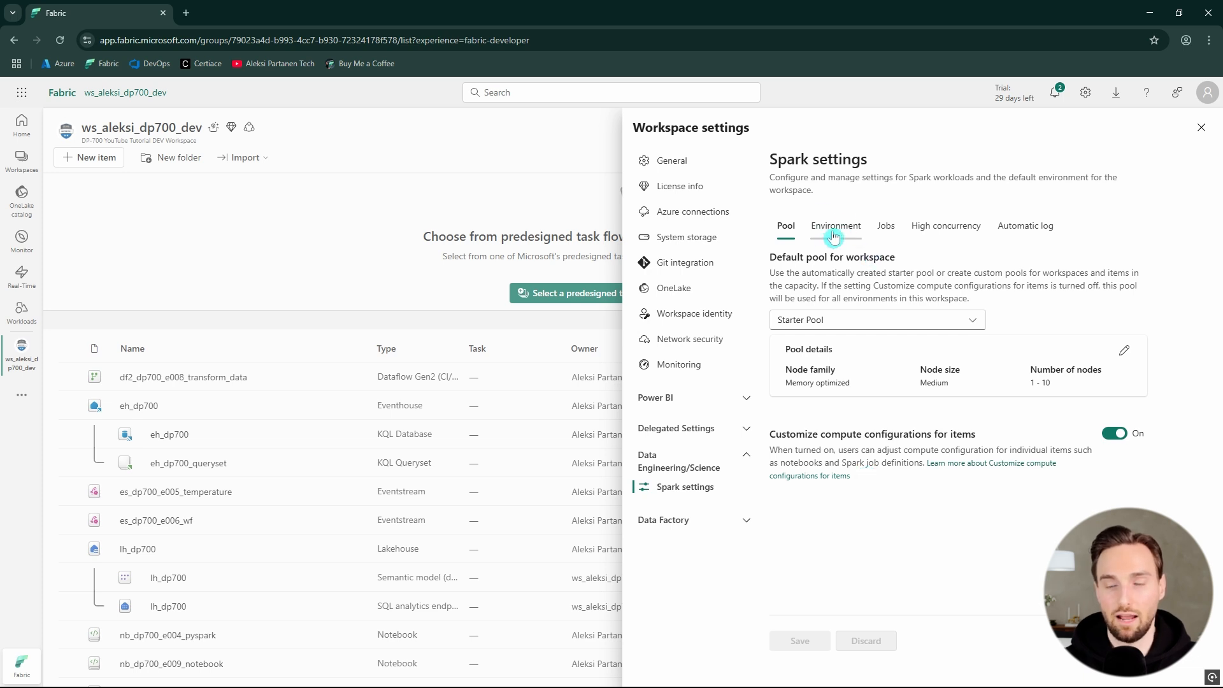
click(886, 228)
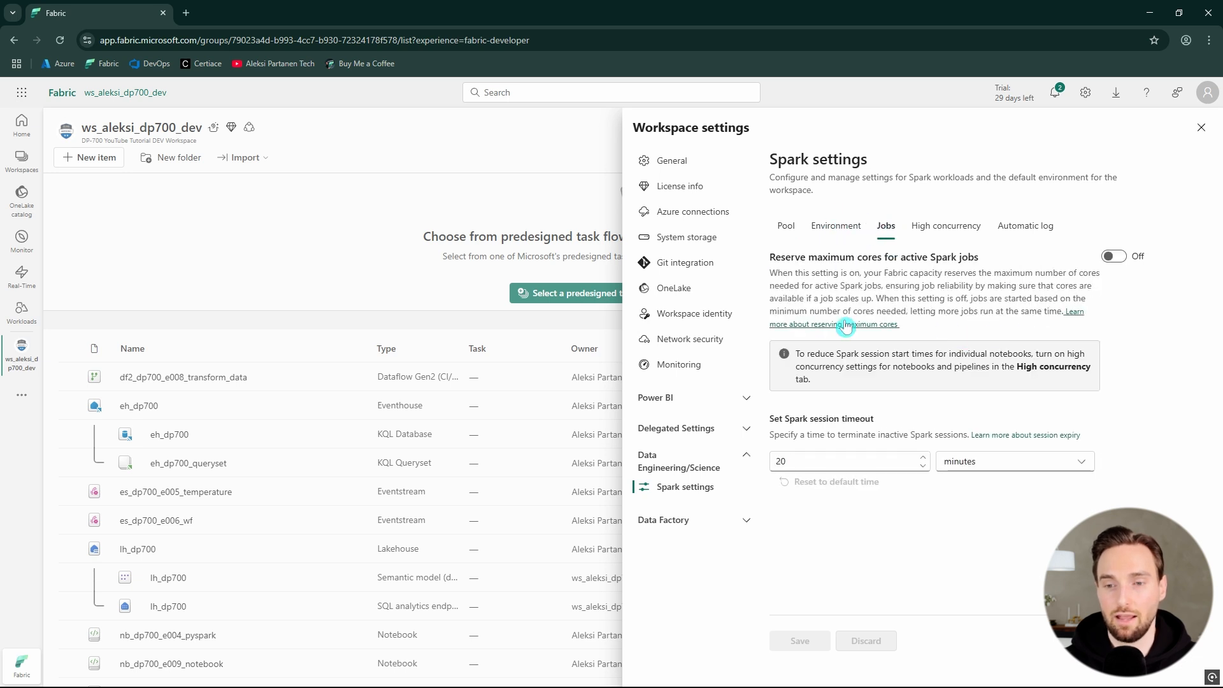
drag(772, 257, 983, 261)
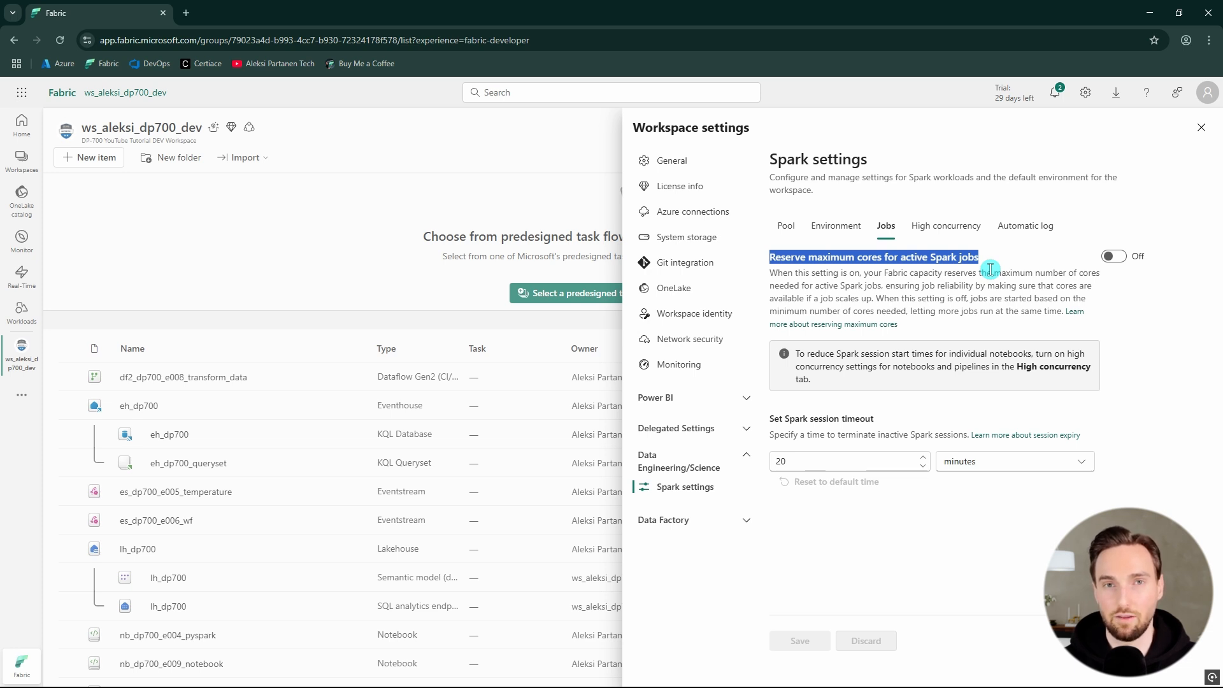
drag(775, 420, 877, 429)
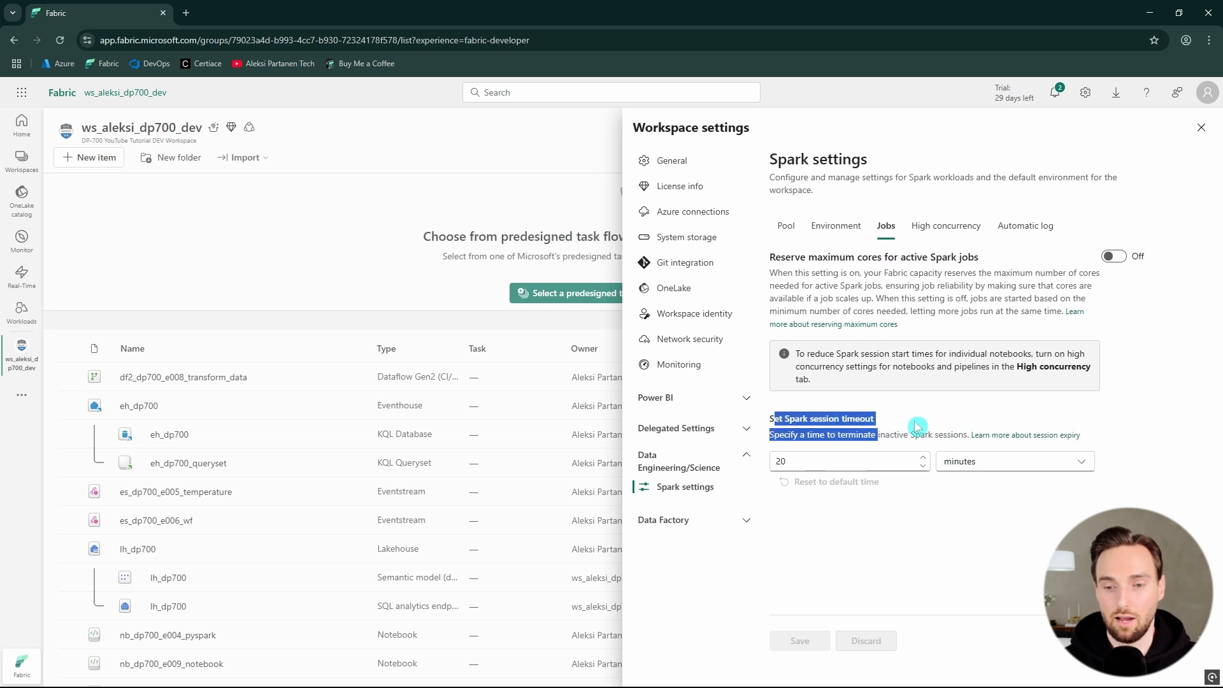
click(941, 425)
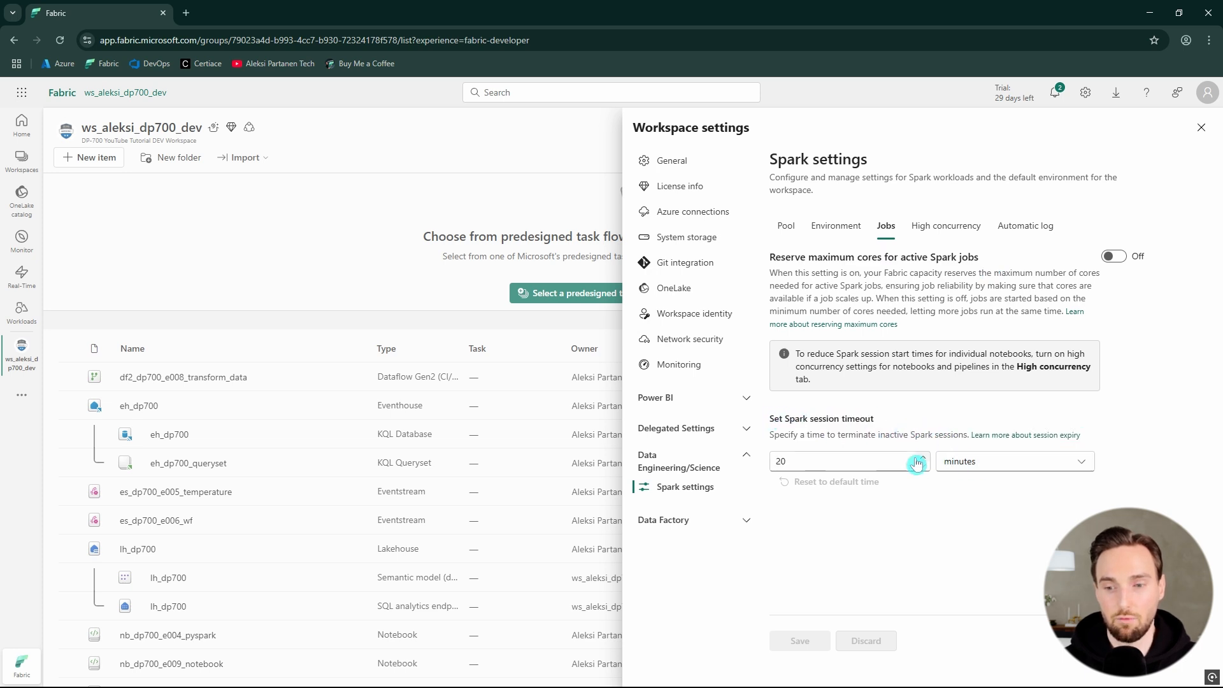
Turn on high concurrency for pipelines running multiple notebooks and save the Spark settings.
click(936, 240)
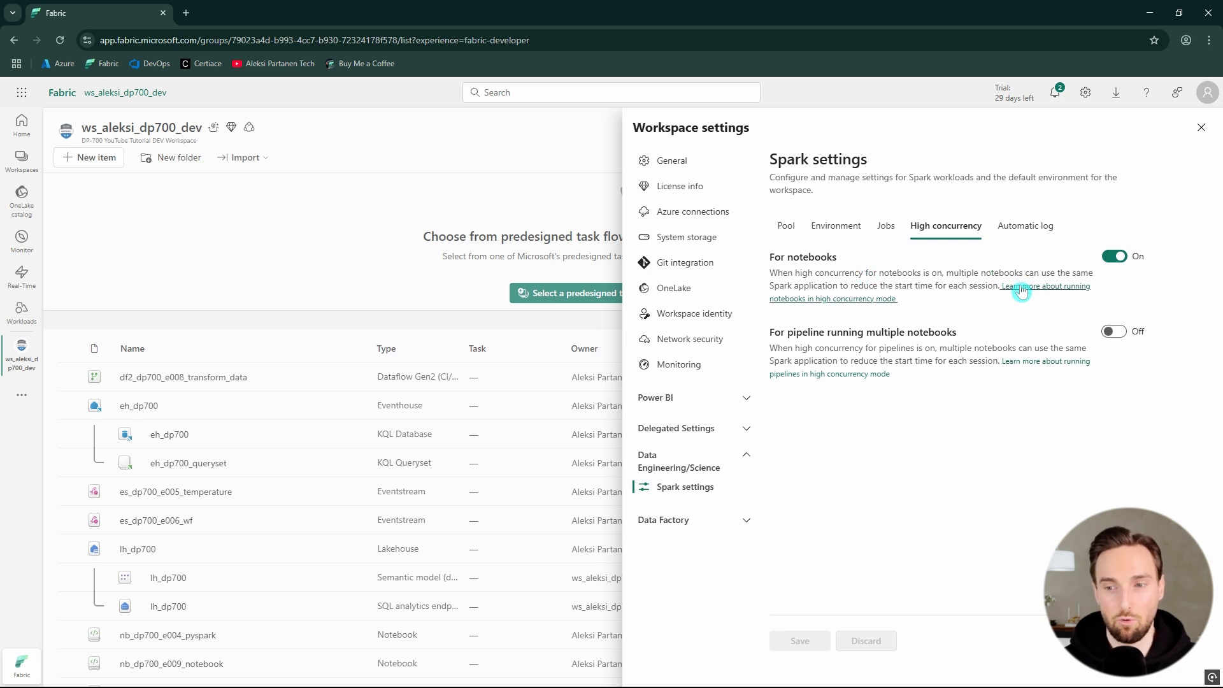
click(1118, 332)
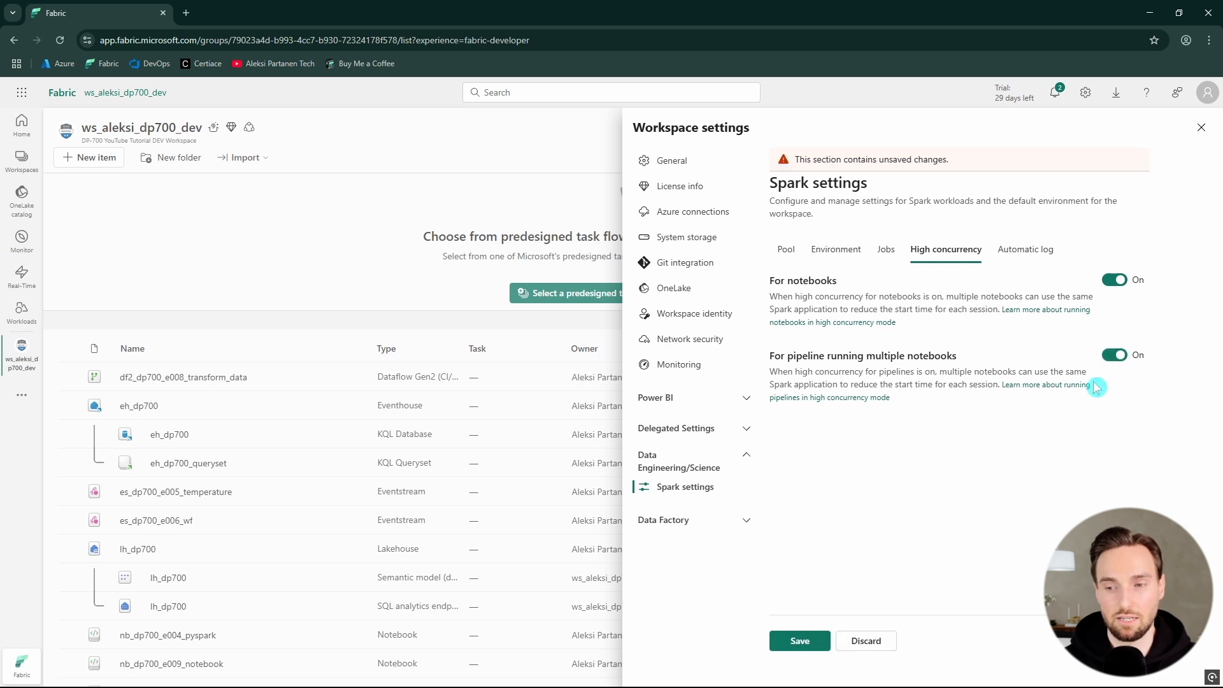
click(806, 645)
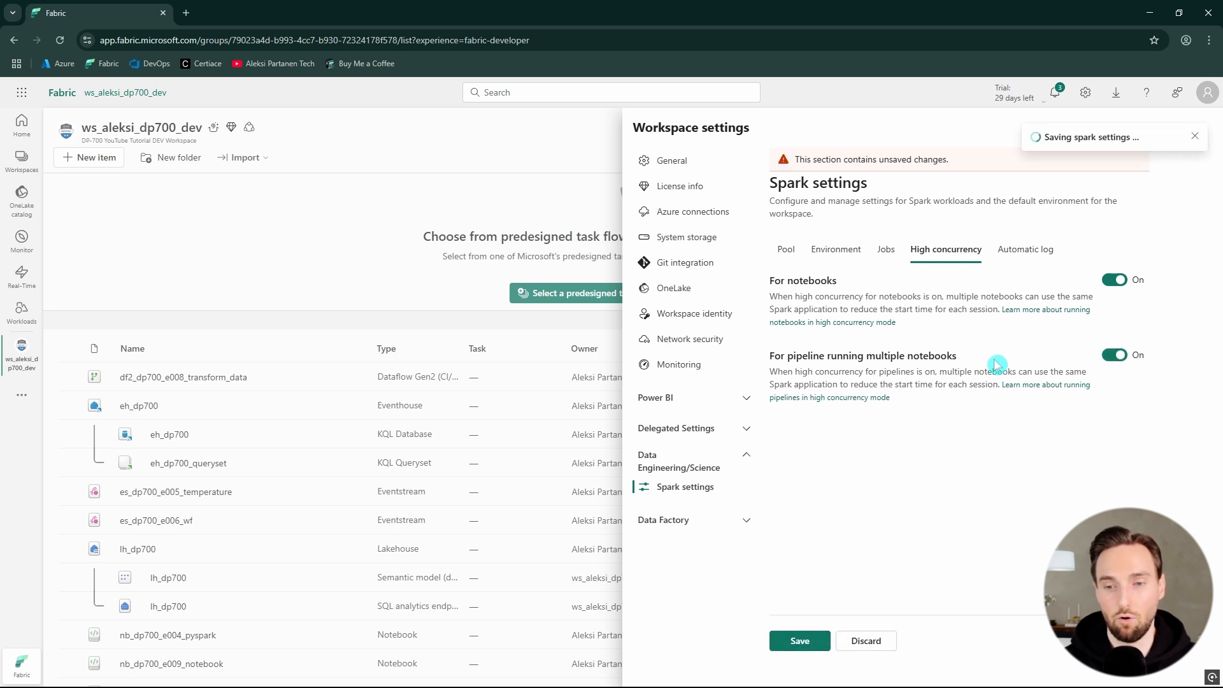
Review the automatic machine learning tracking setting and the Spark runtime versions offered for the workspace environment.
click(1035, 233)
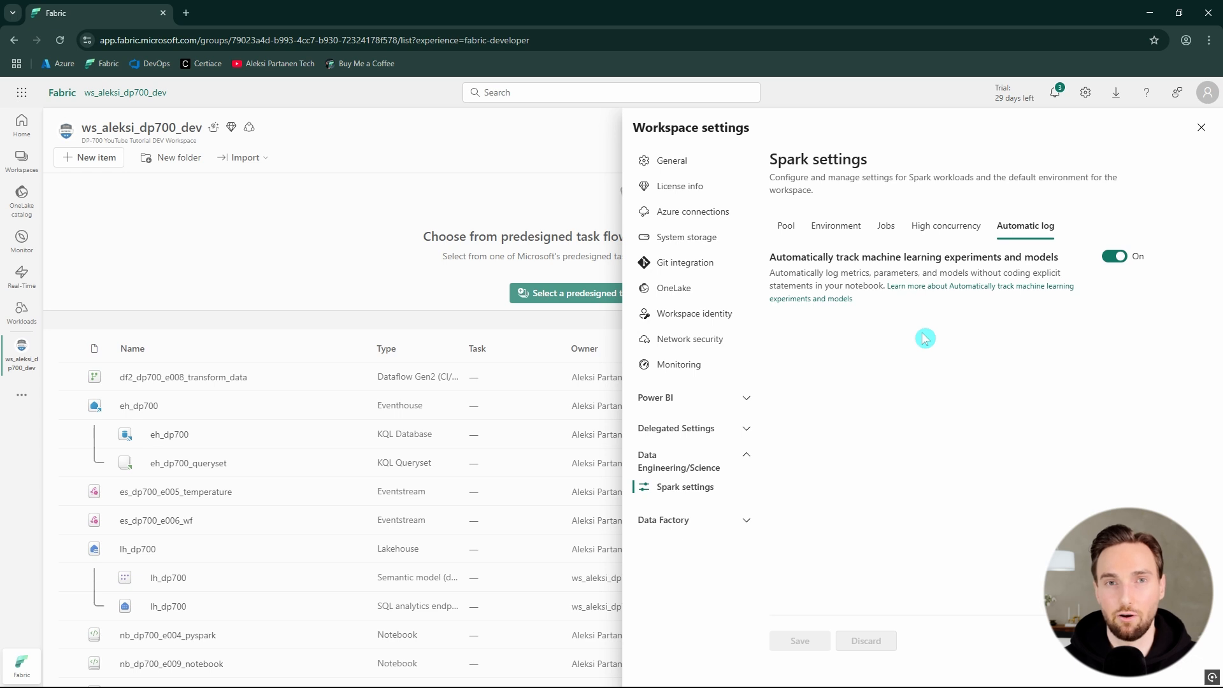
click(836, 228)
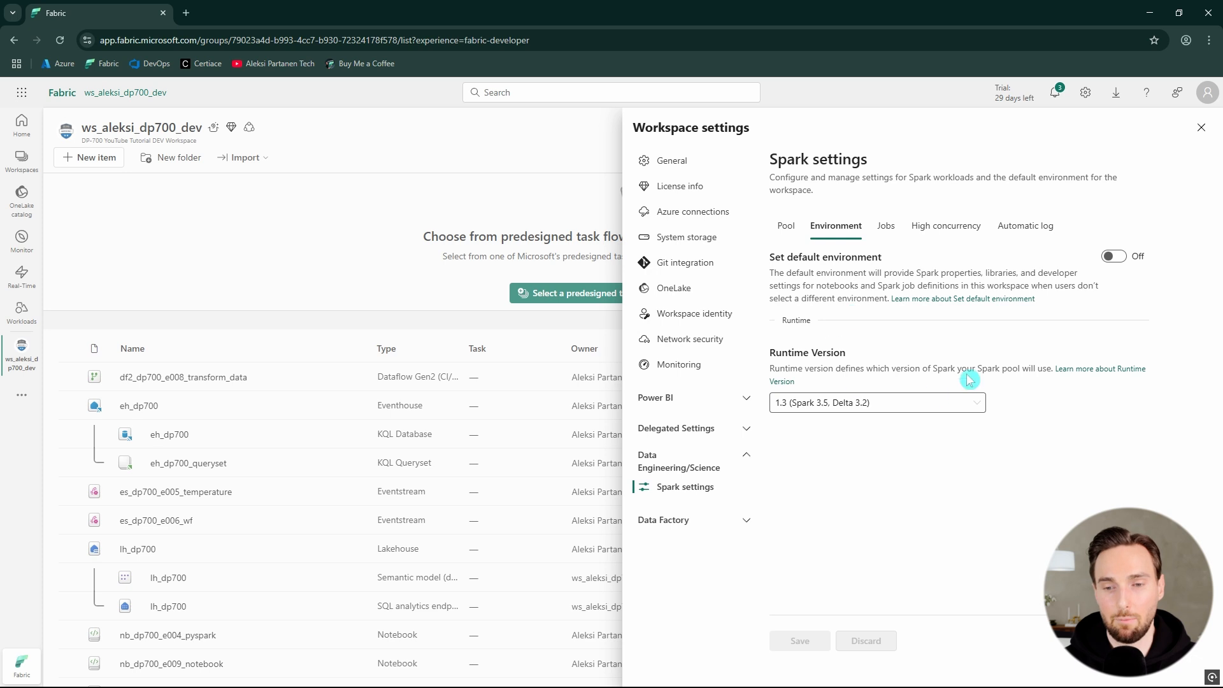
drag(767, 352, 1146, 379)
click(1037, 414)
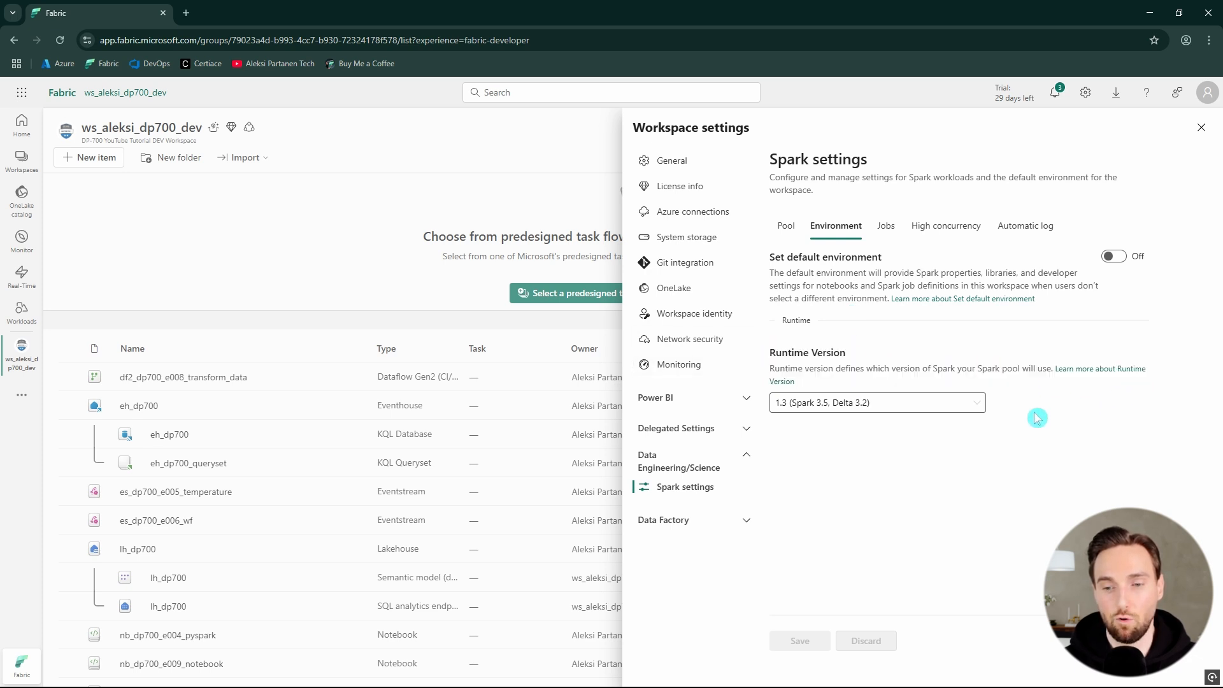
click(979, 407)
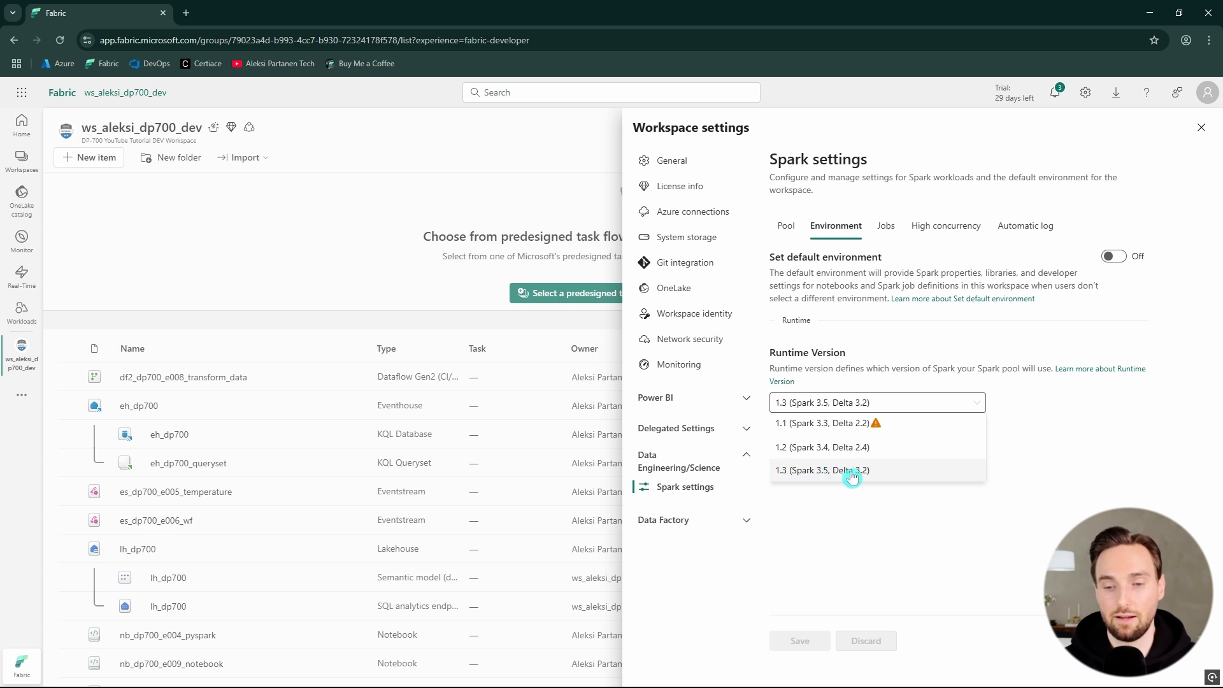
click(959, 479)
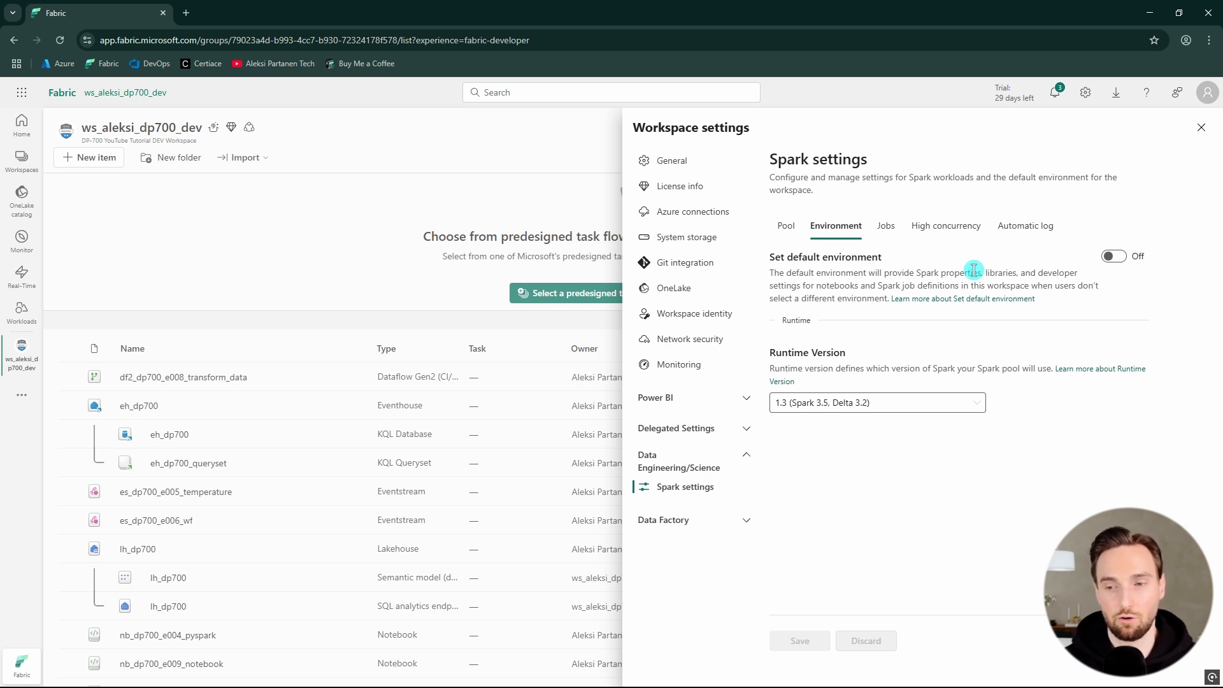
Turn on the workspace's default environment setting and create a new environment named env_dp700_e010_spark_settings.
click(1116, 259)
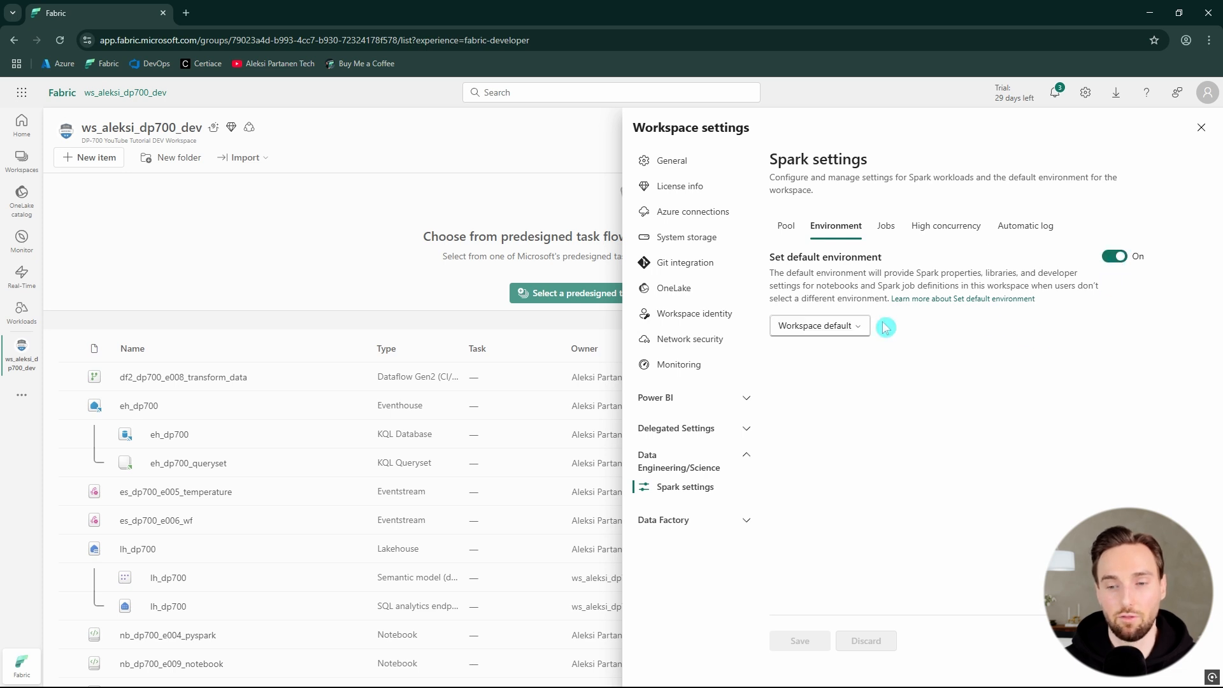
click(860, 329)
click(809, 326)
click(811, 326)
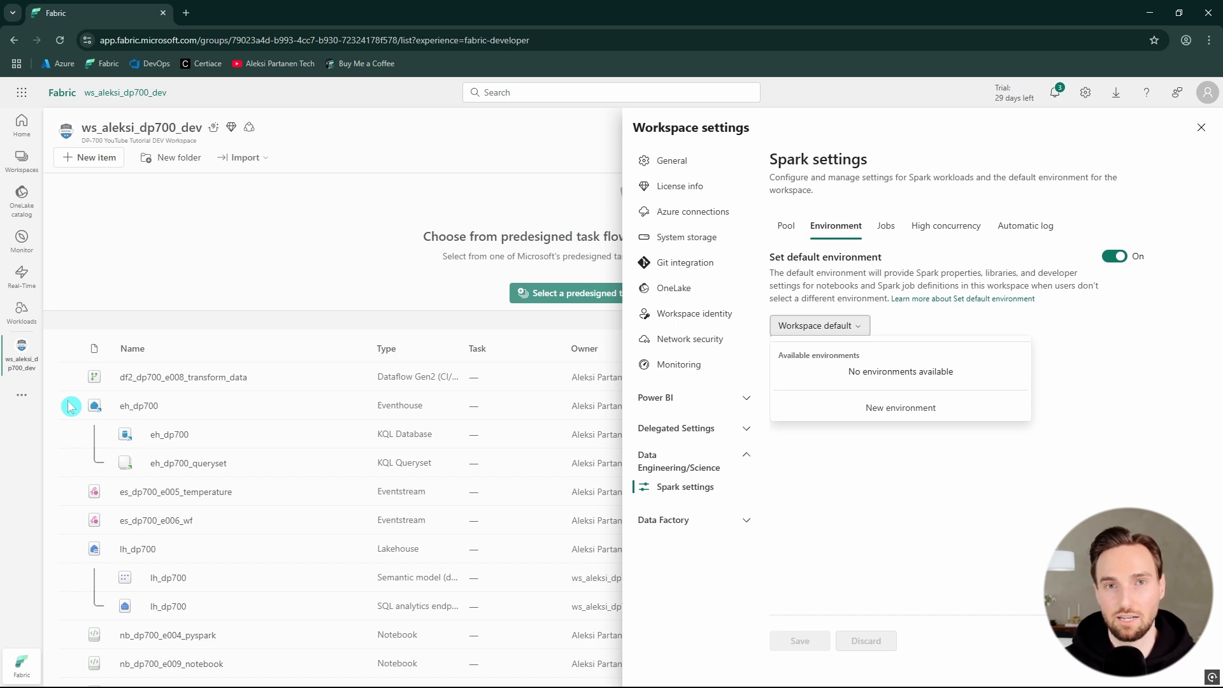
click(900, 410)
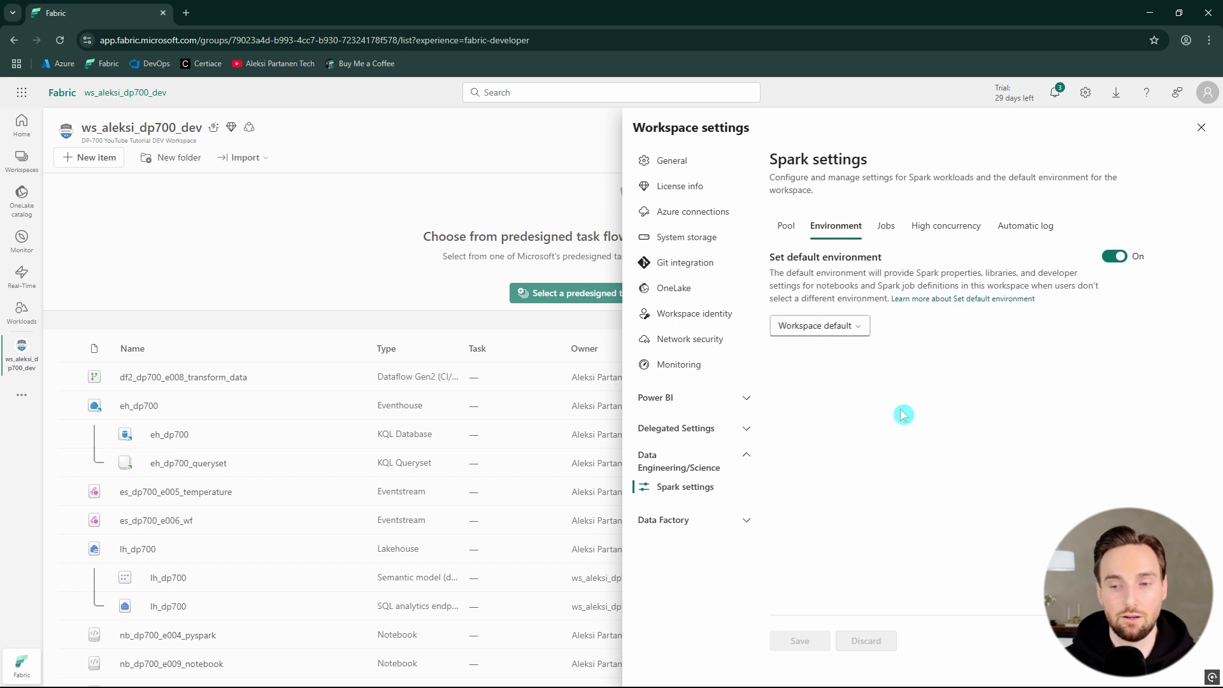
click(634, 397)
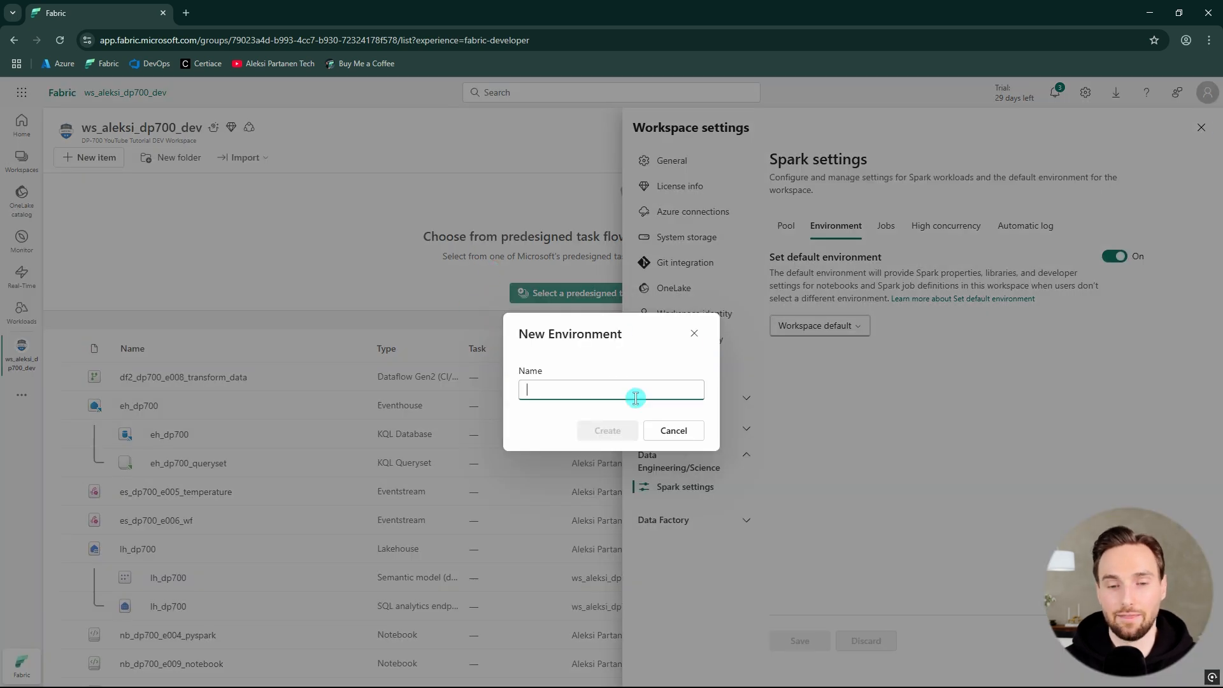
text(env_dp700_e010_spark_settings)
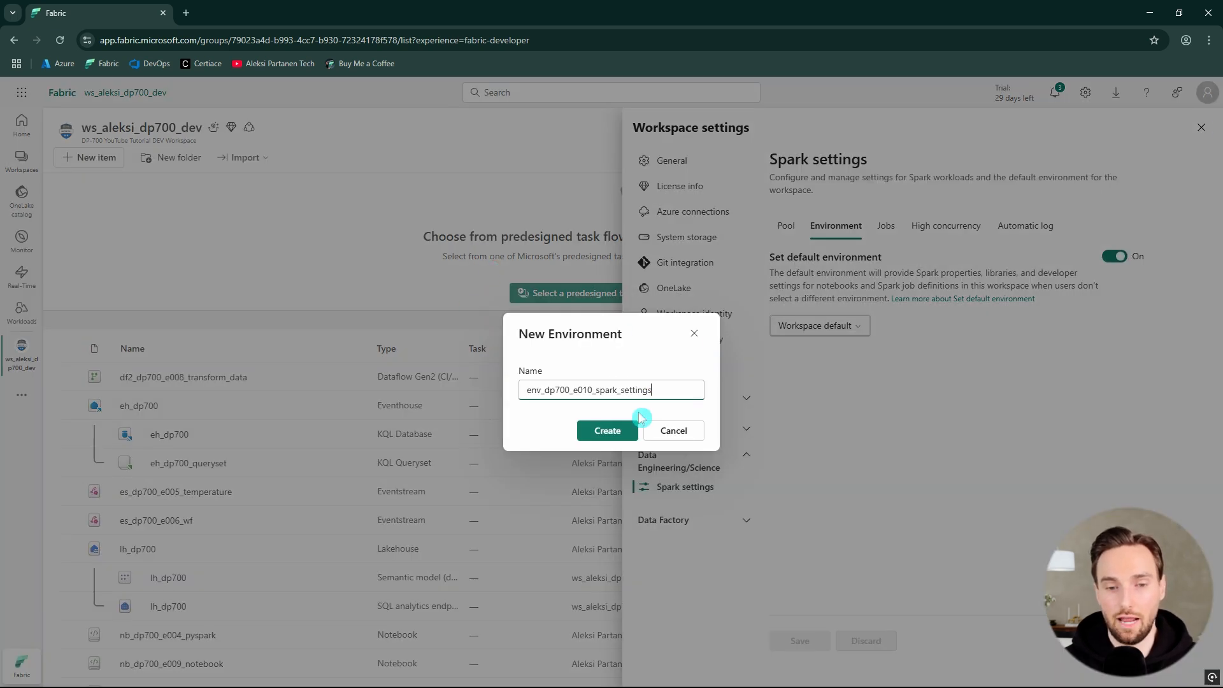
click(616, 437)
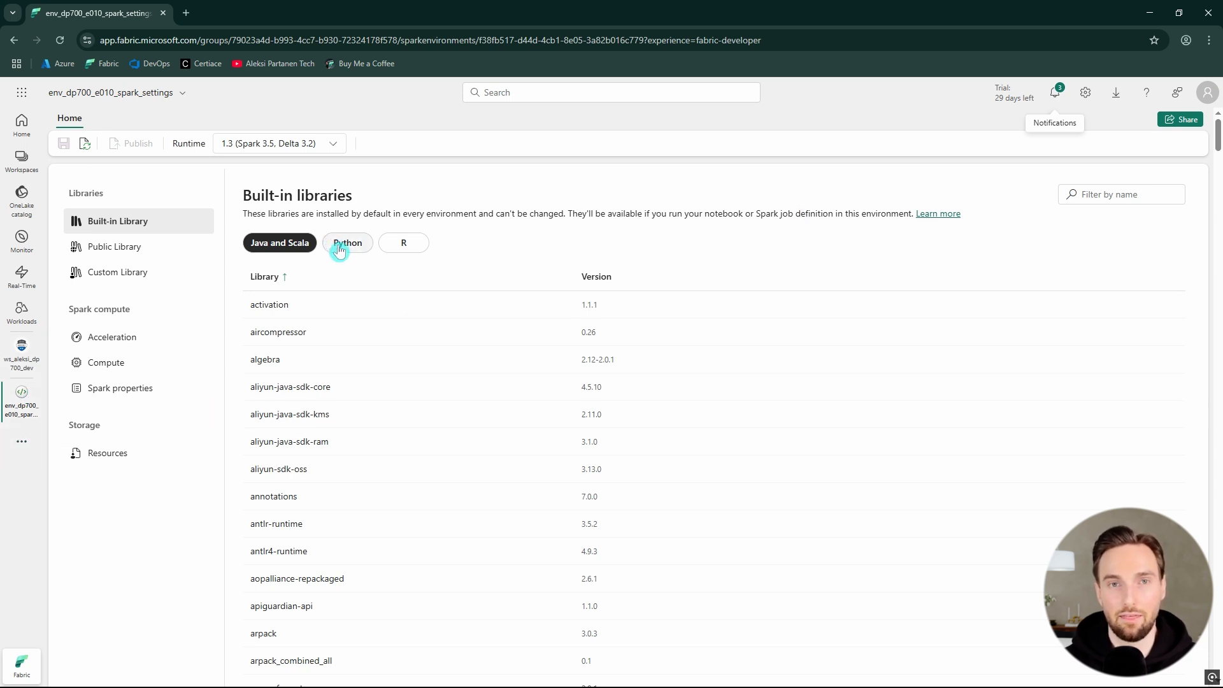
Examine the environment's runtime version options and its built-in libraries for Java and Scala, Python and R.
click(338, 145)
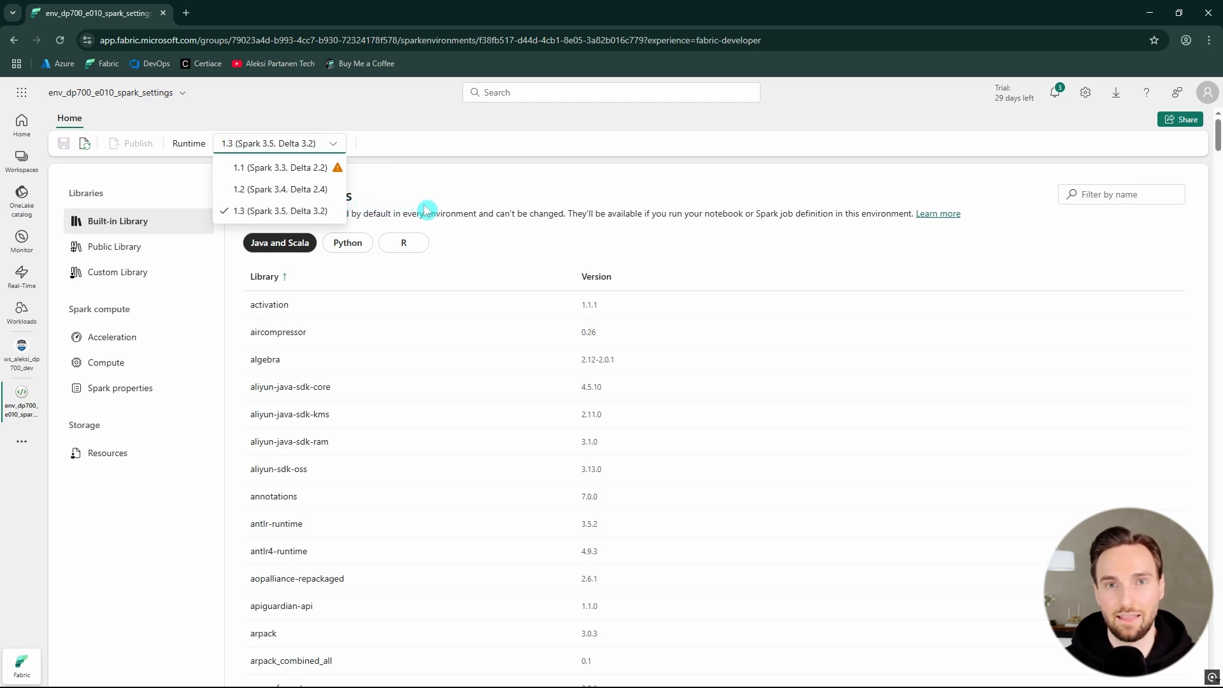
scroll(516, 300, down, 3)
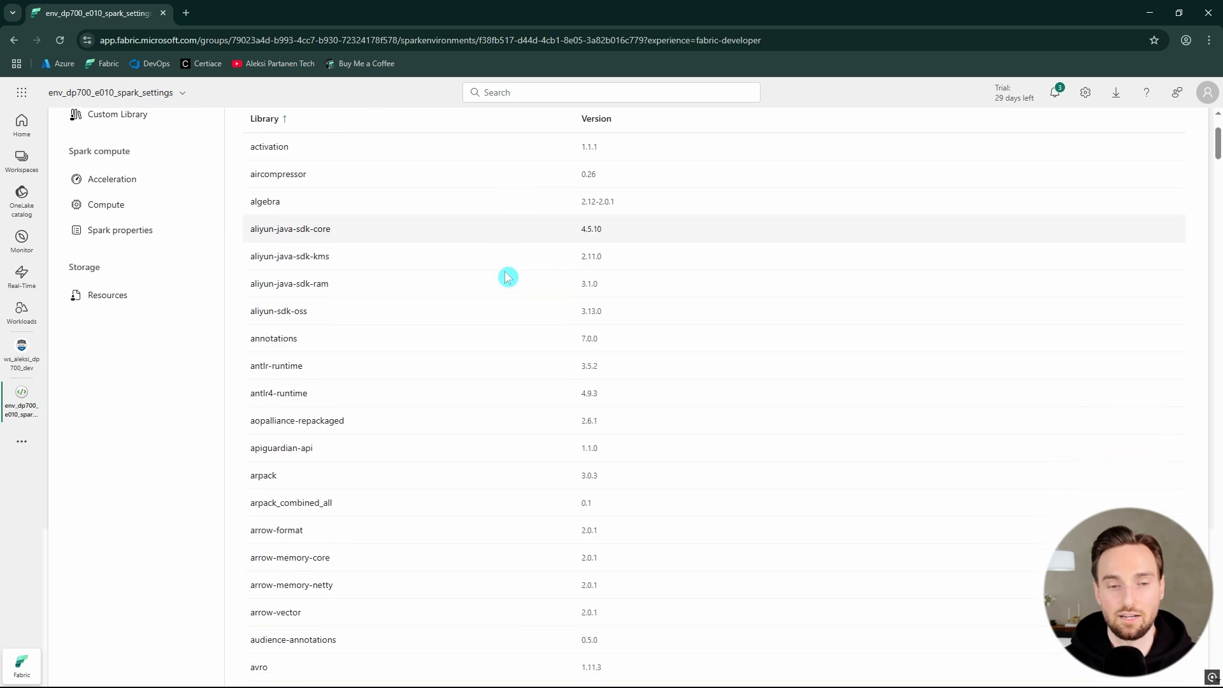
scroll(508, 276, up, 3)
click(359, 248)
click(408, 243)
click(276, 245)
click(397, 248)
scroll(546, 314, down, 6)
scroll(458, 268, up, 6)
click(349, 246)
click(281, 243)
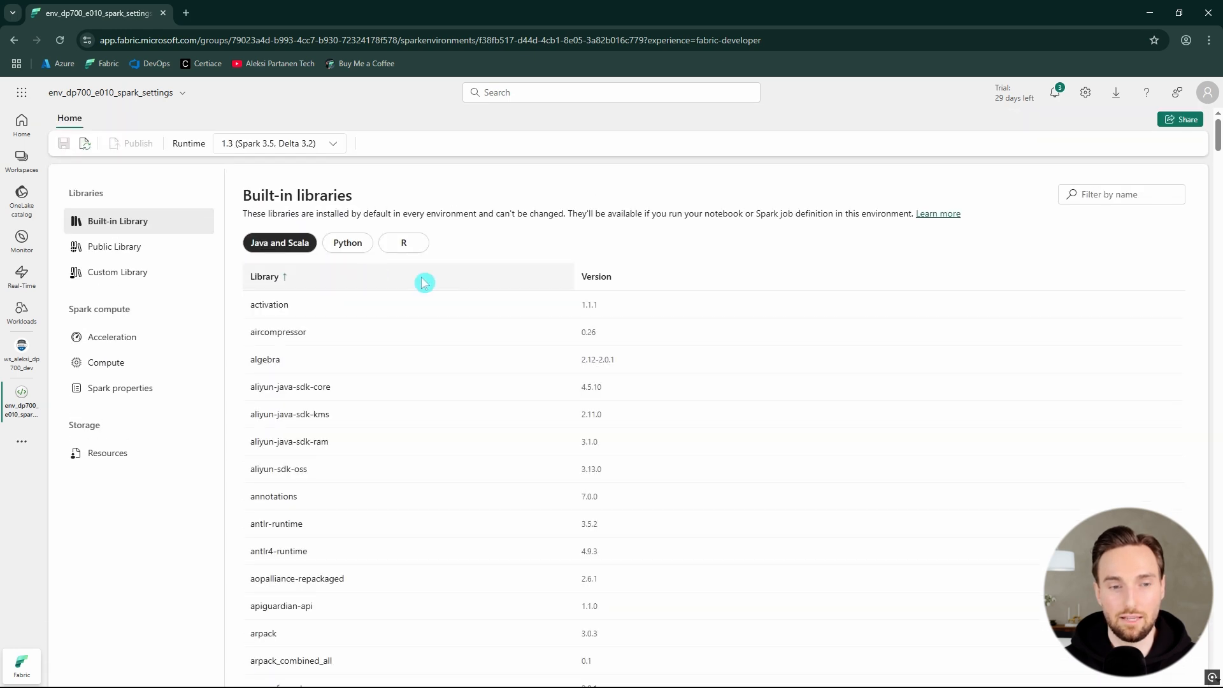
scroll(496, 304, down, 4)
scroll(496, 304, down, 20)
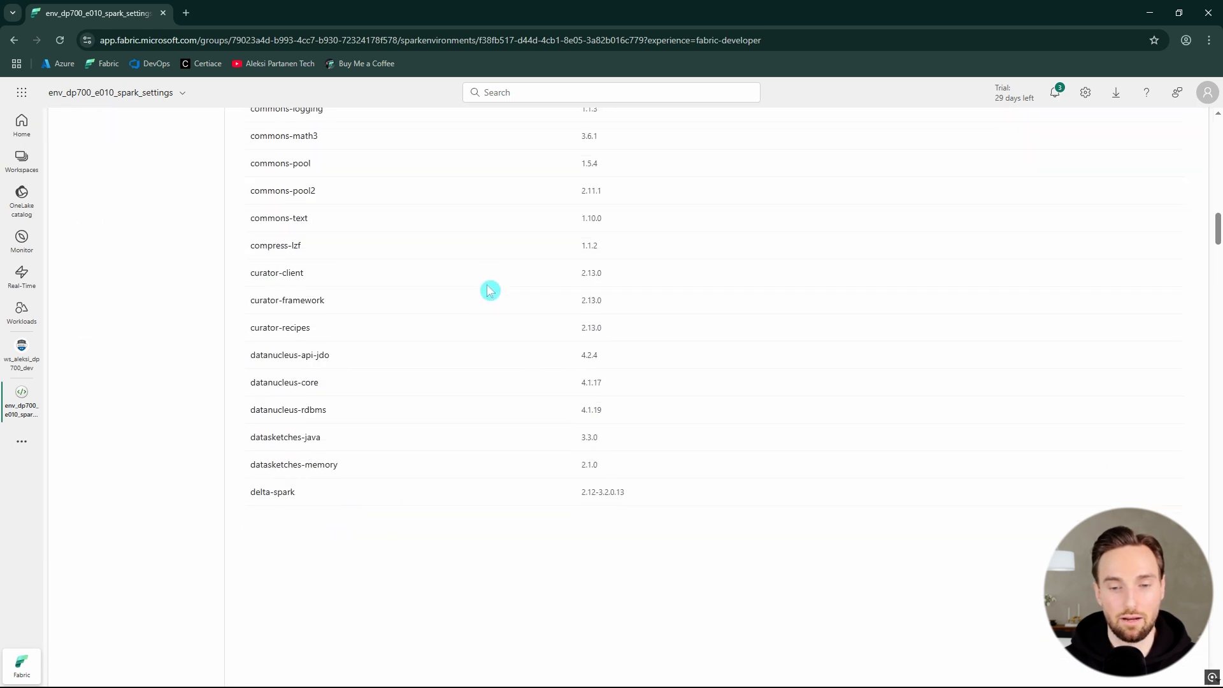
scroll(491, 282, up, 15)
scroll(488, 281, up, 10)
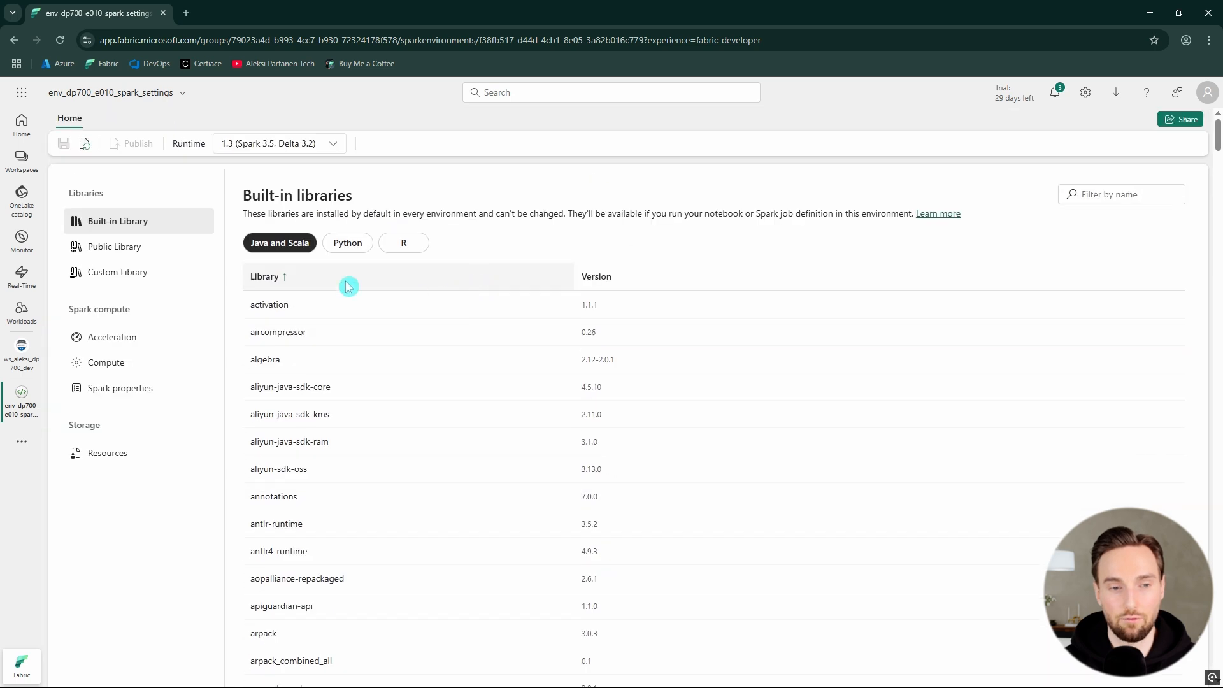
click(346, 247)
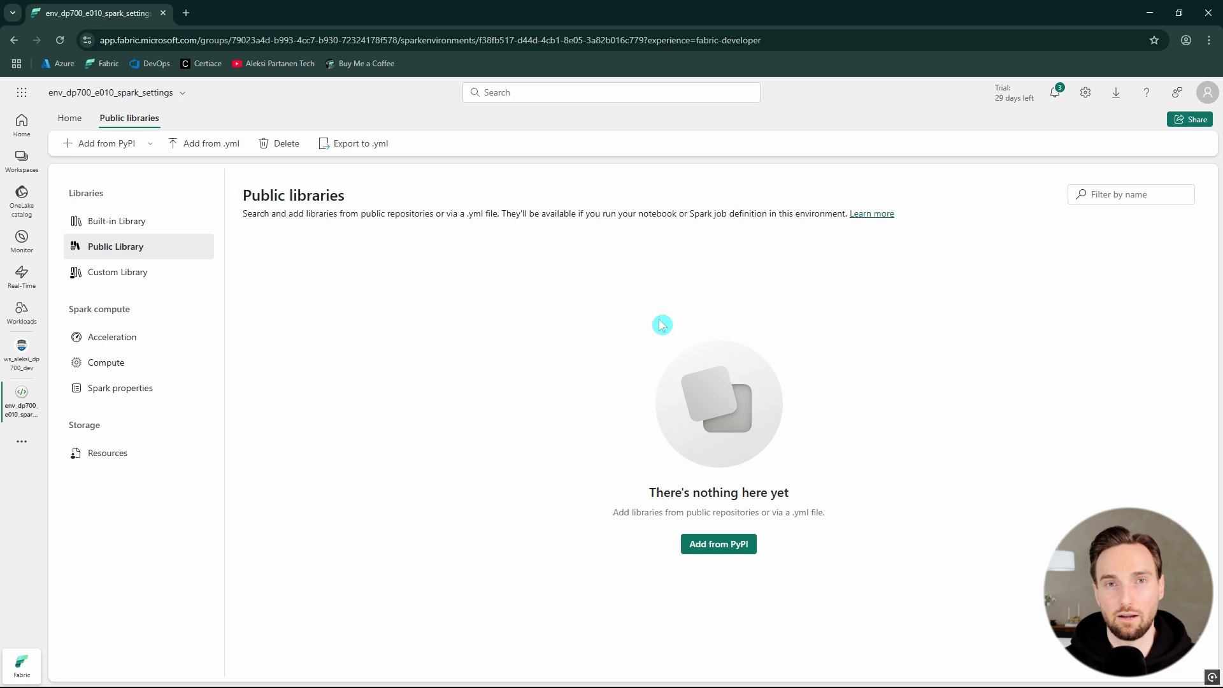
Add the dotnetcore2 library from PyPI to the environment's public libraries and delete it again.
click(725, 546)
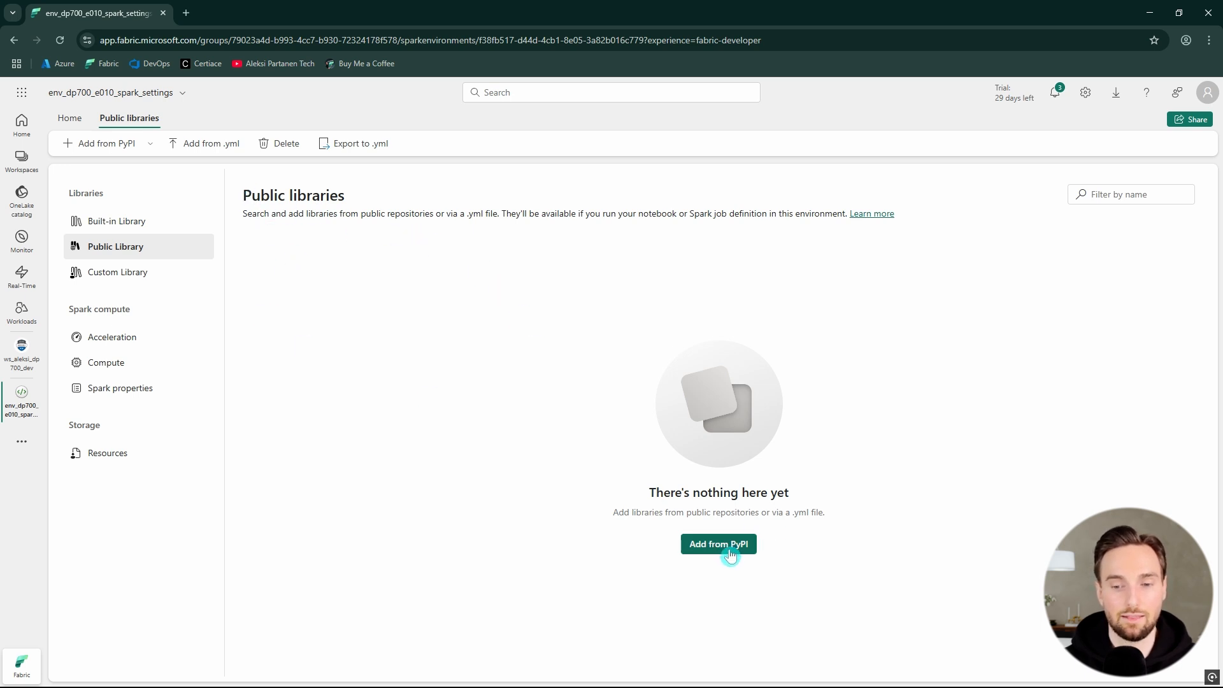
click(356, 290)
text(d)
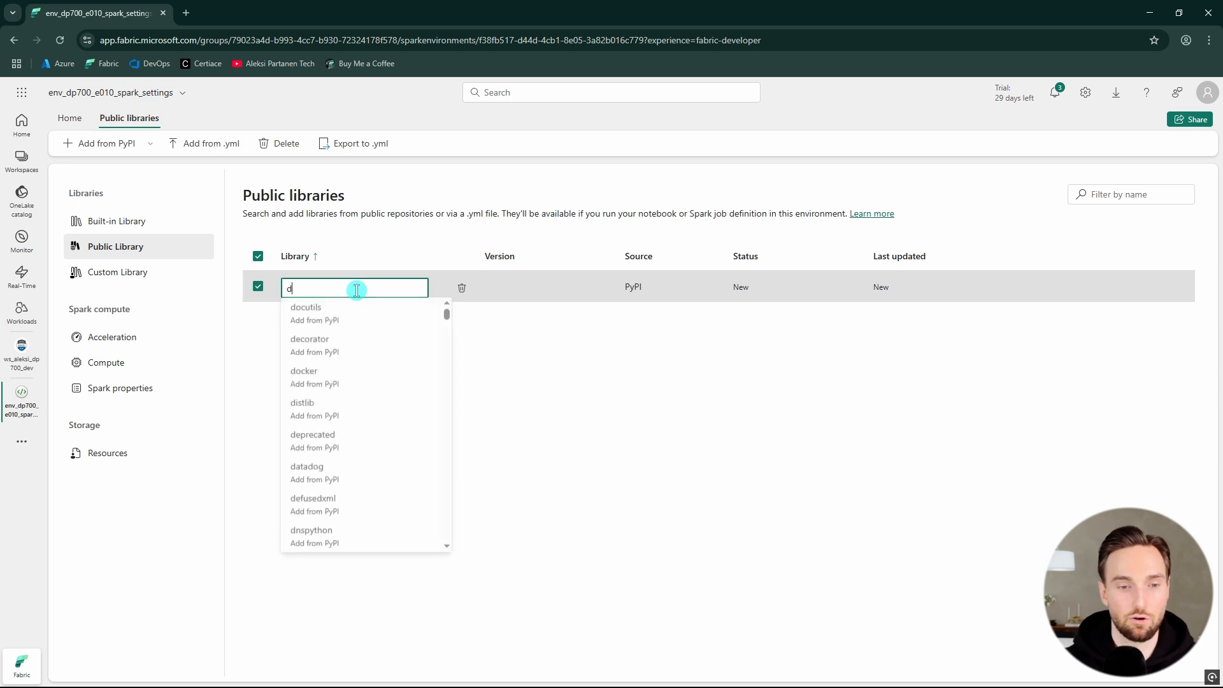
scroll(417, 380, down, 5)
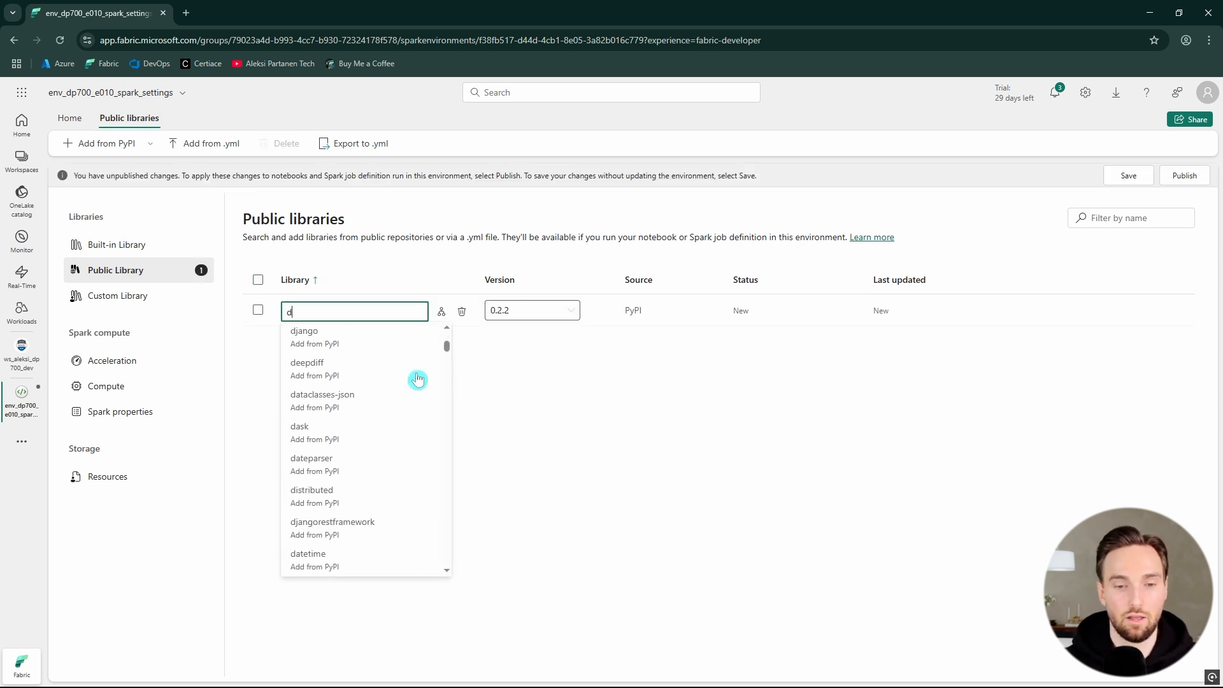
click(335, 401)
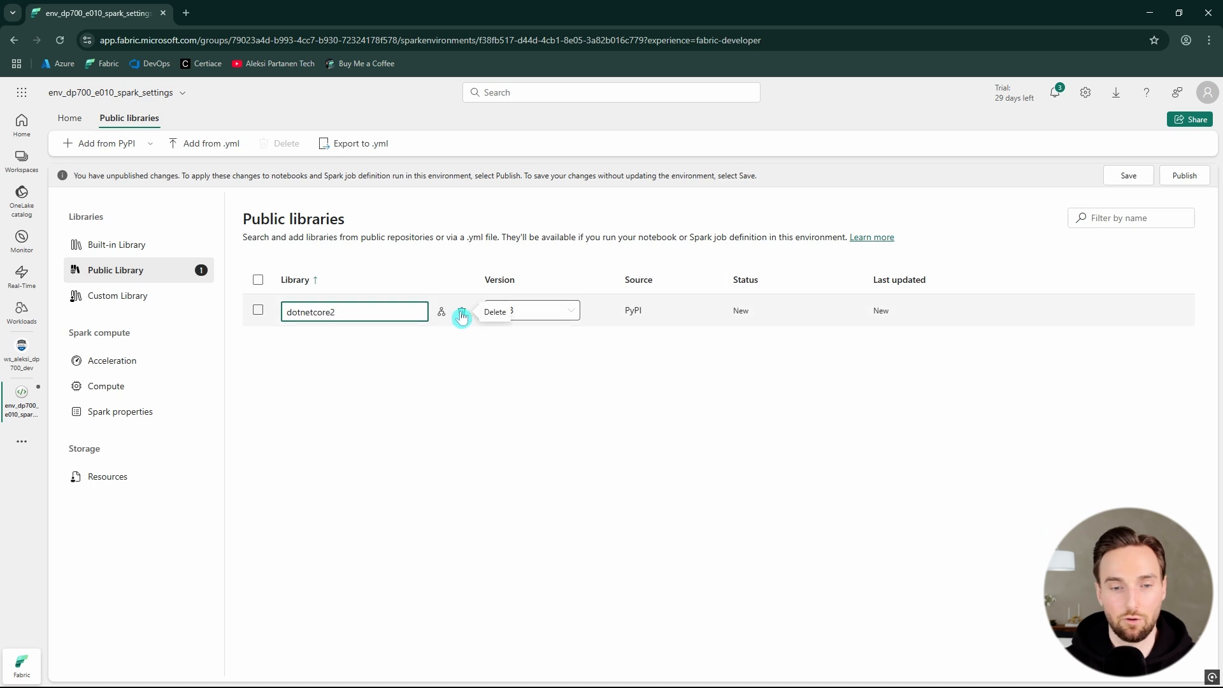
click(462, 316)
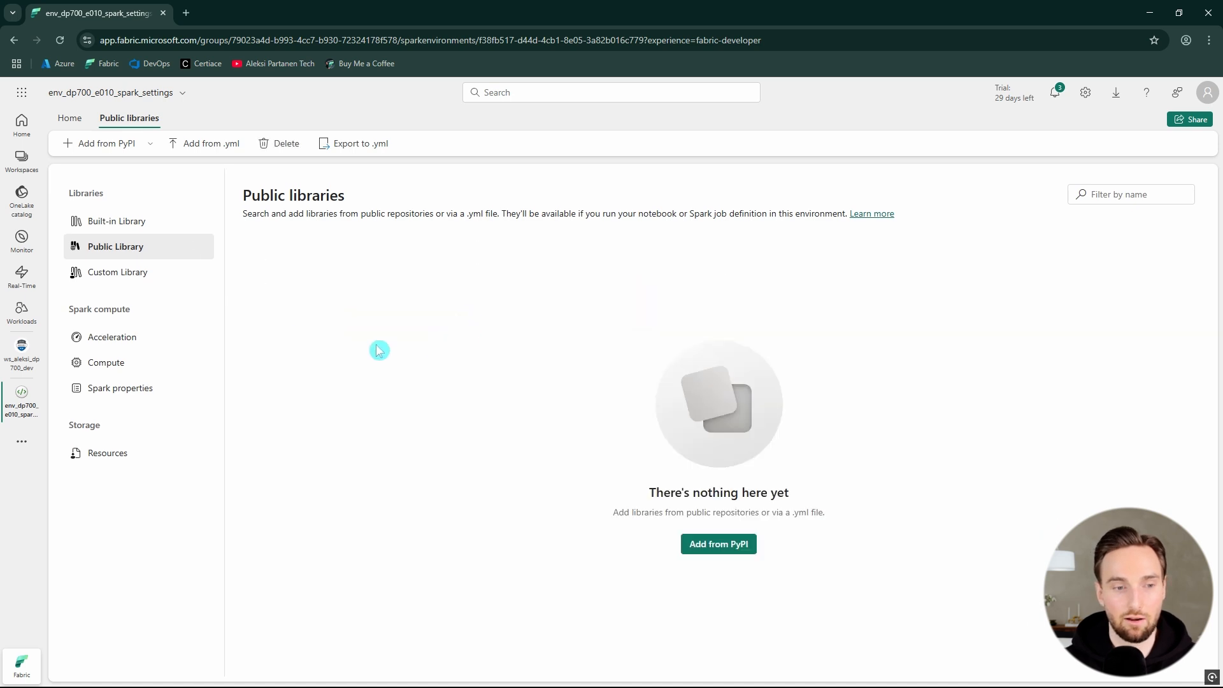
Review the environment's custom library file types and the native execution engine option for Spark acceleration.
click(125, 278)
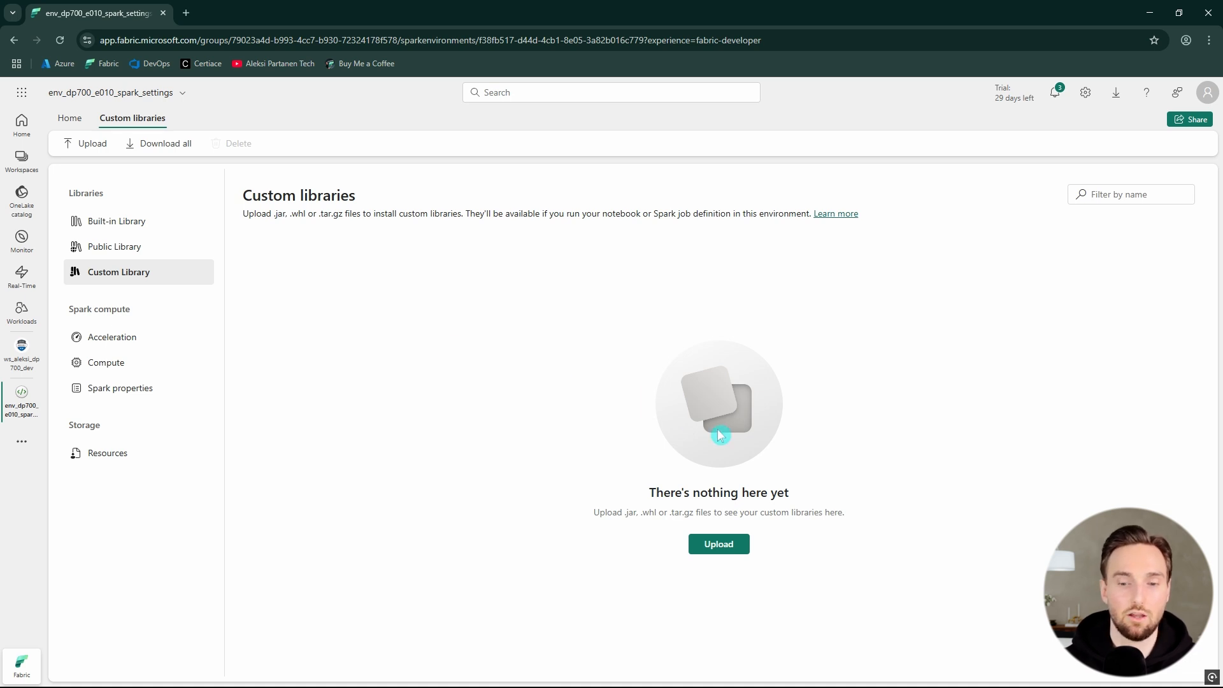
double_click(644, 512)
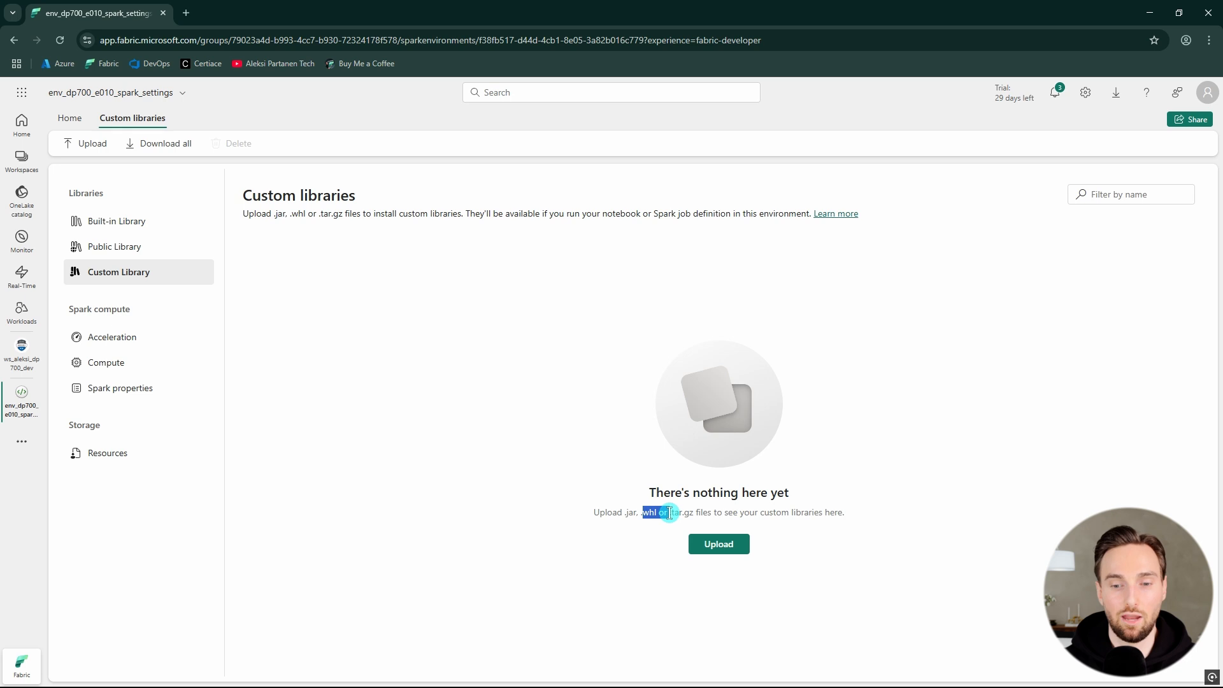
click(494, 257)
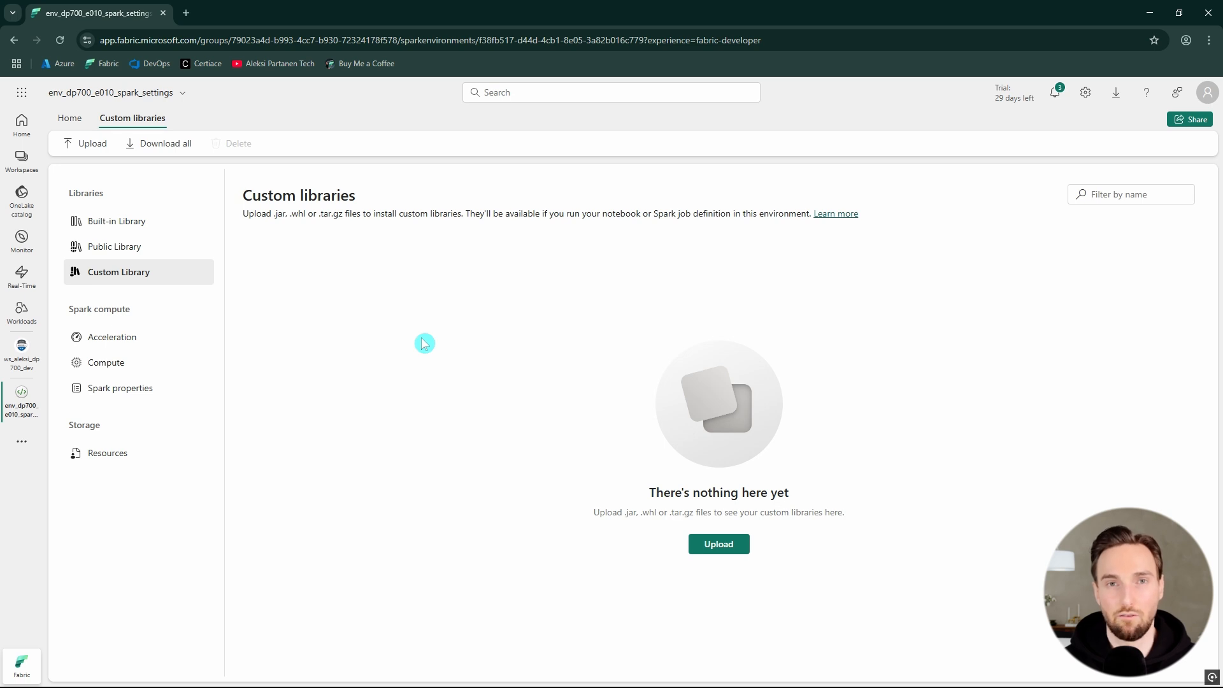
click(123, 341)
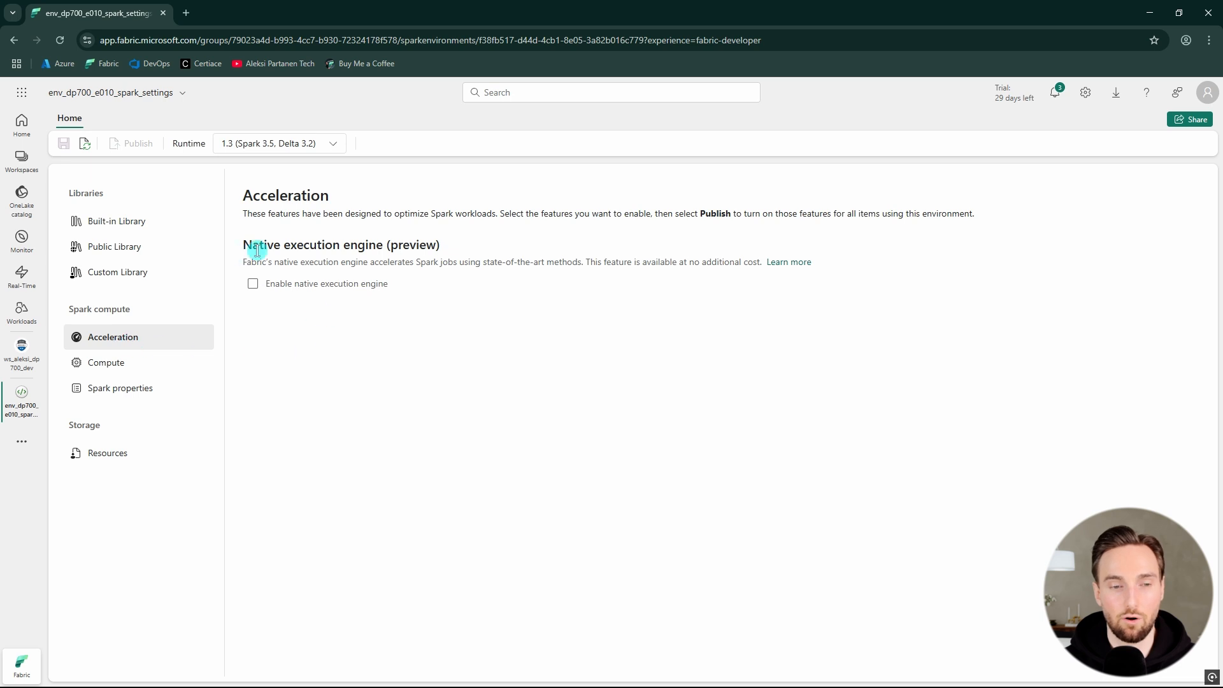
drag(242, 246, 387, 250)
click(442, 263)
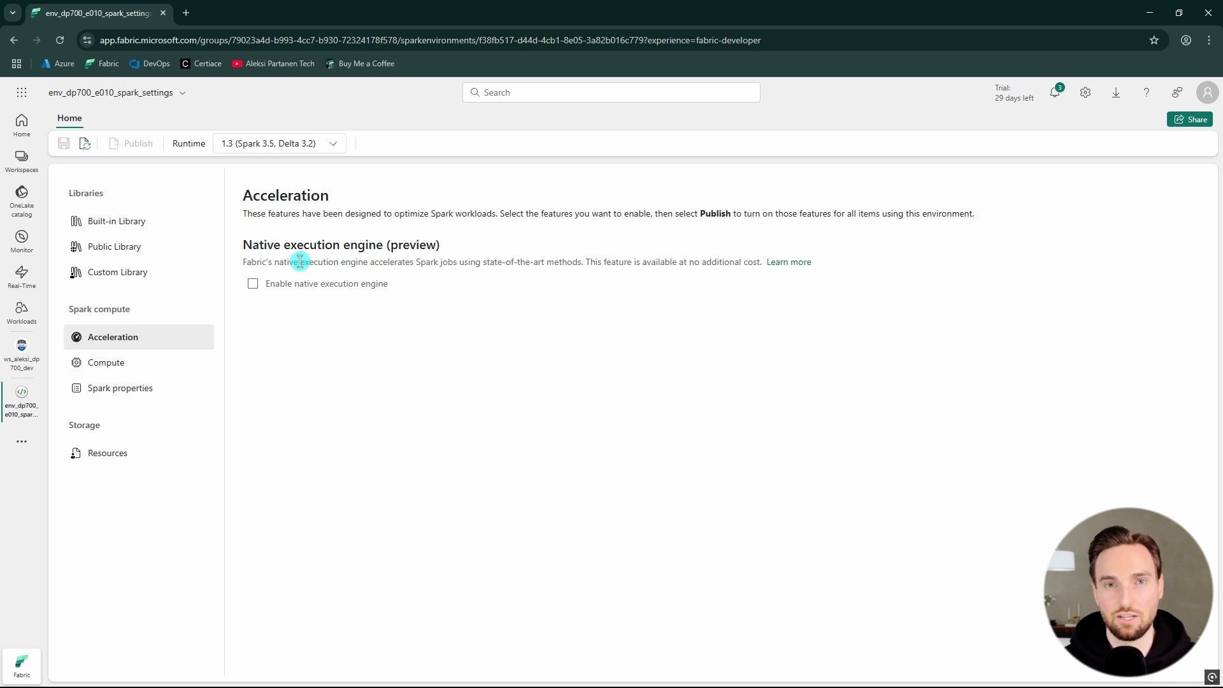
Review the environment's Spark compute configuration, including the memory options for the Spark driver and executor.
click(140, 371)
scroll(500, 385, down, 1)
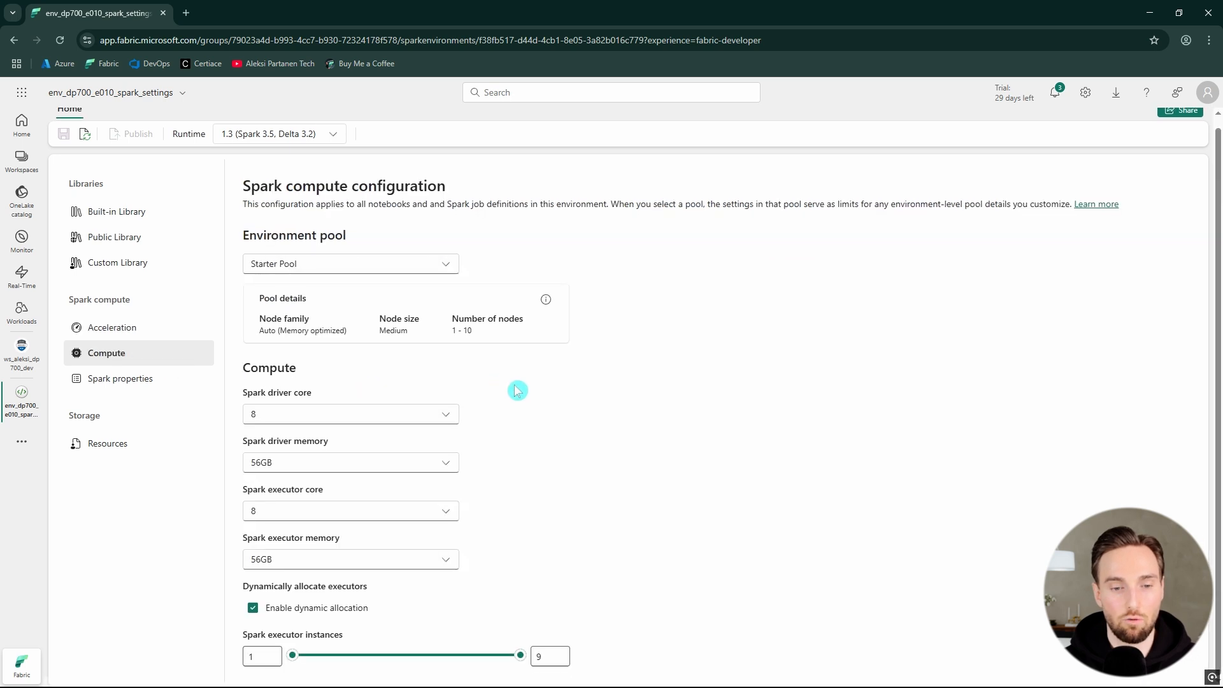
click(439, 465)
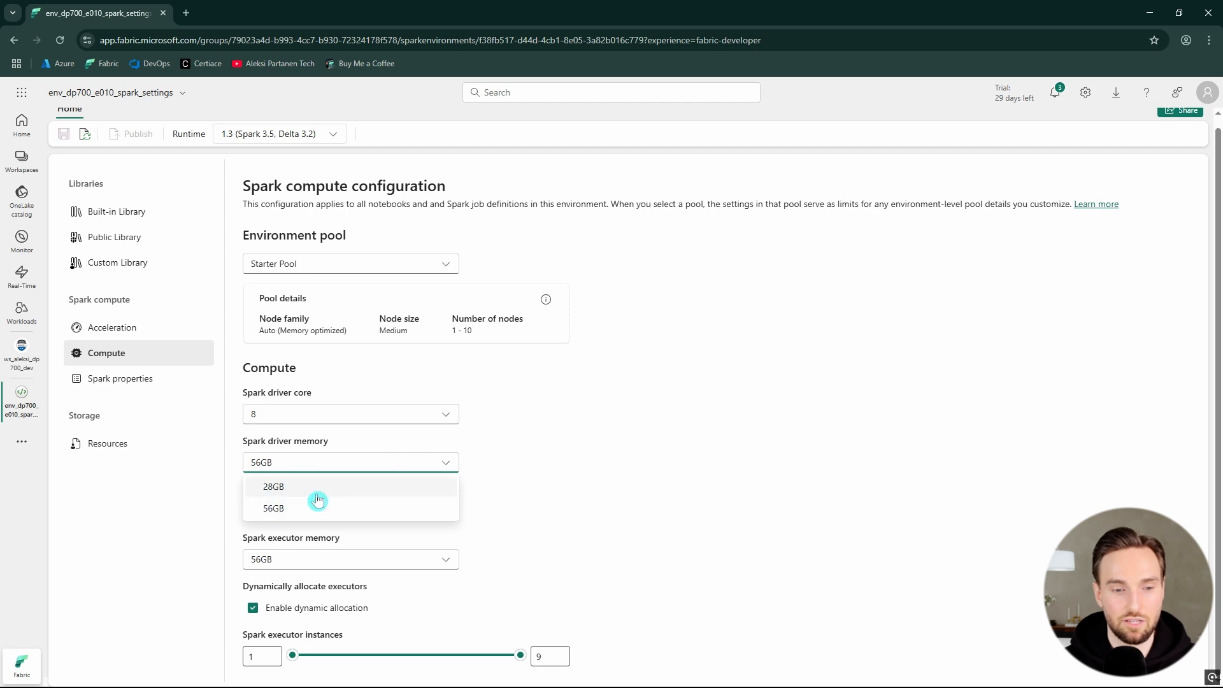
click(577, 457)
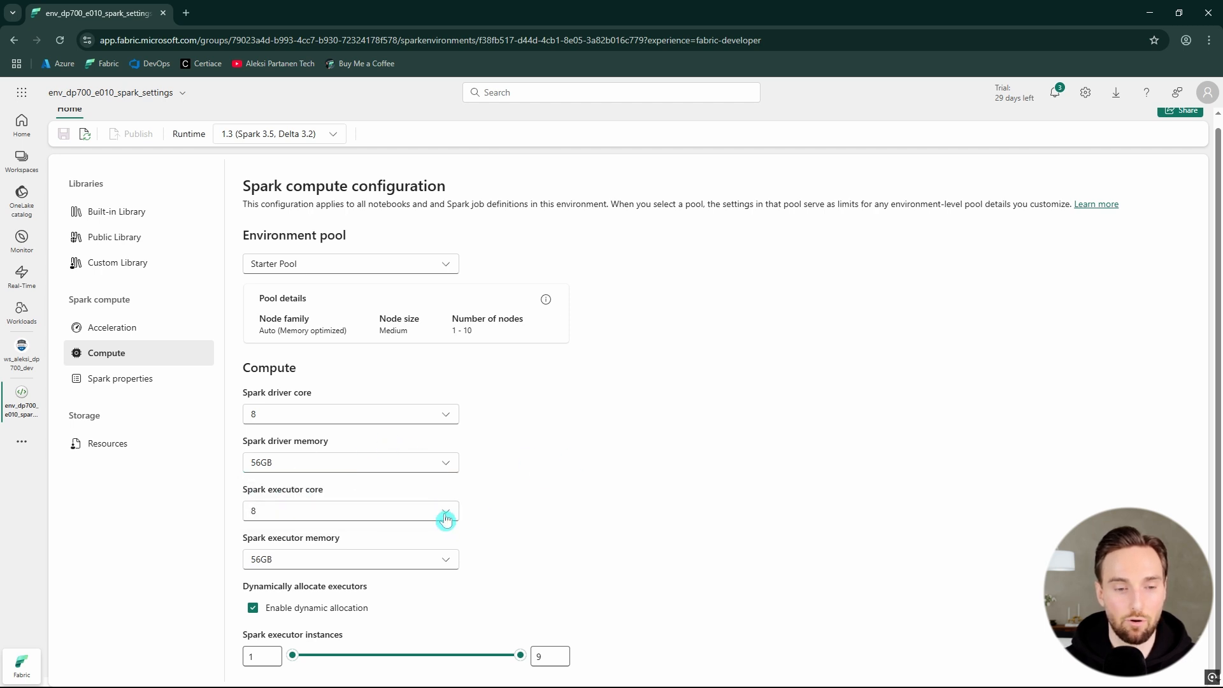
click(444, 560)
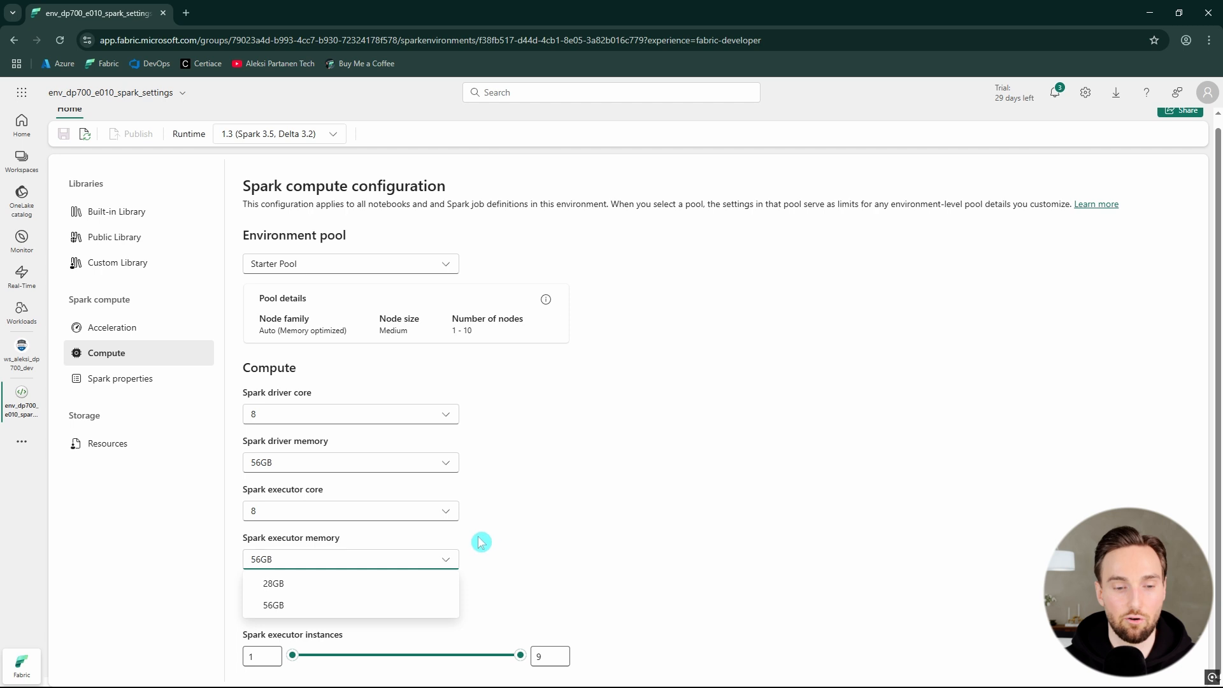
click(450, 488)
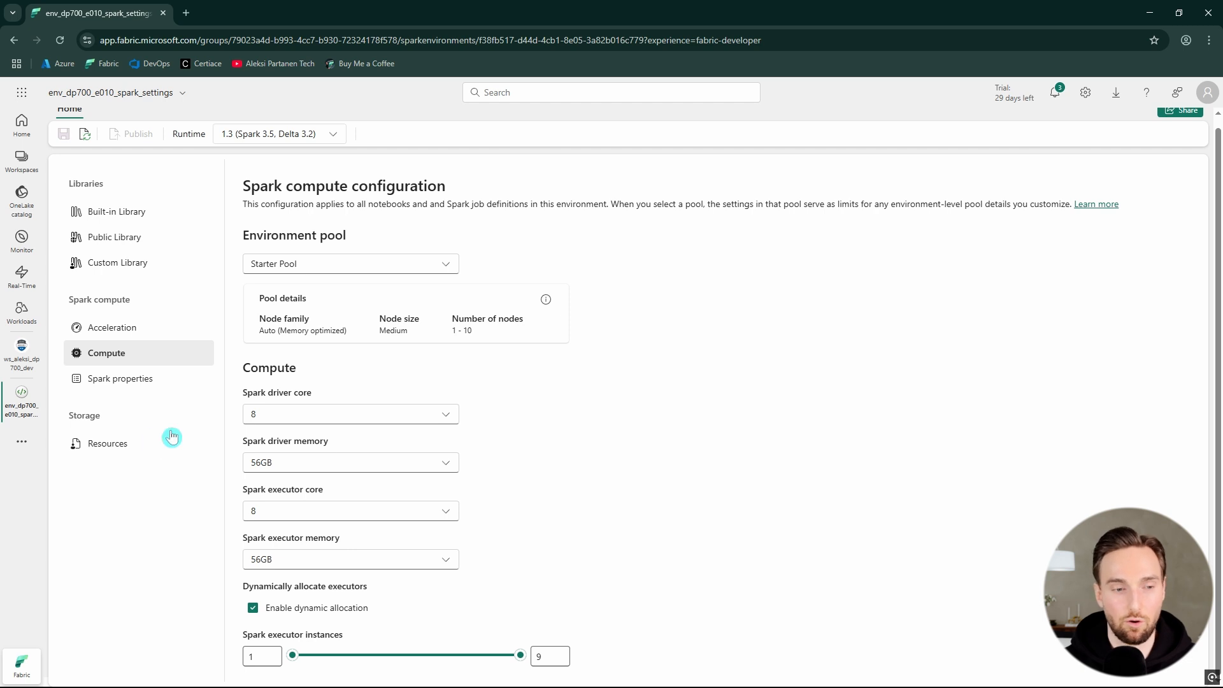
Review the environment's Spark properties and its storage resources.
click(135, 381)
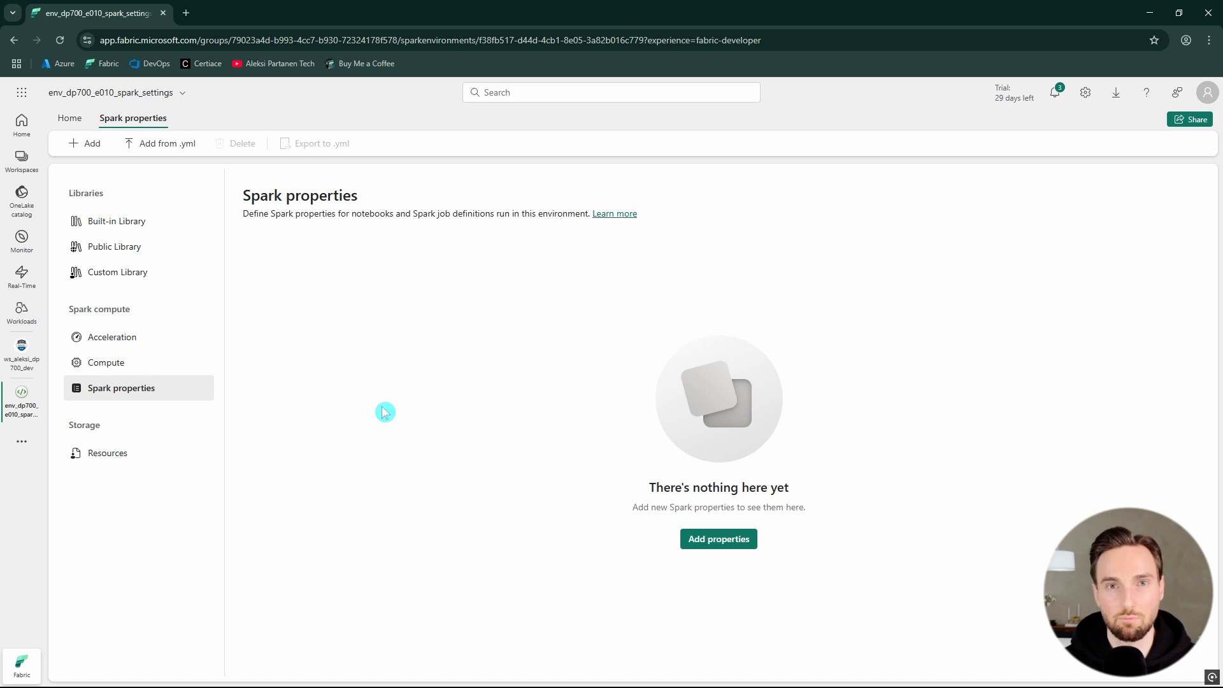
click(127, 454)
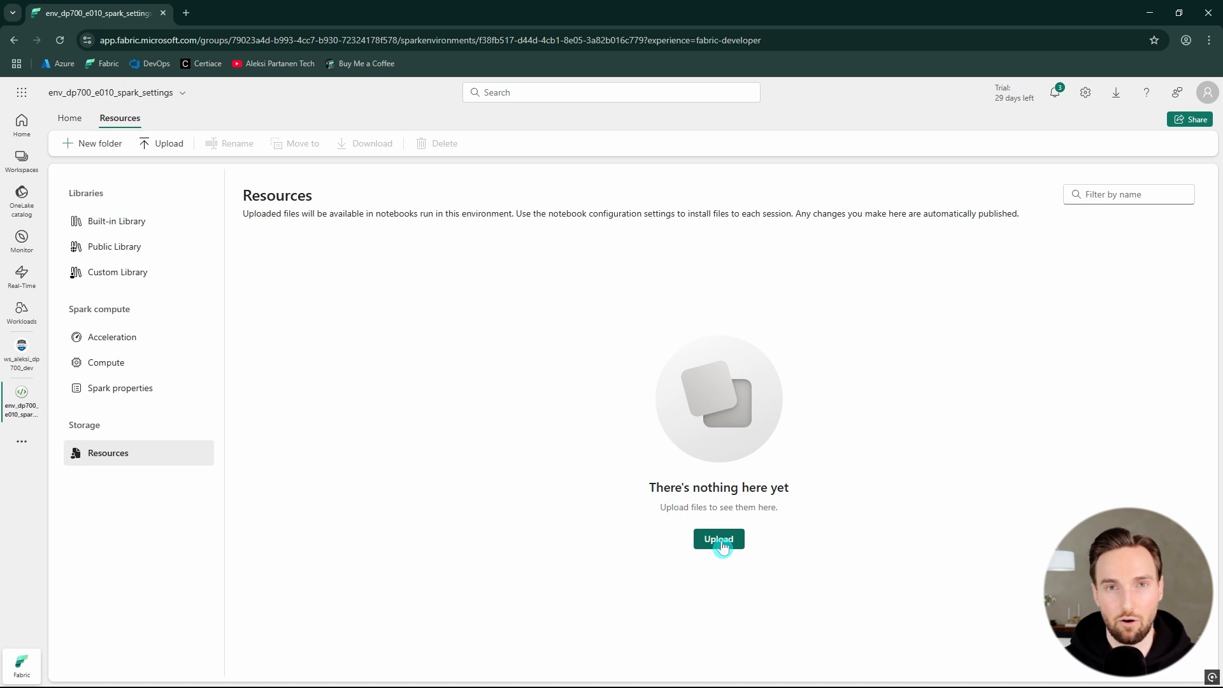
Return to the workspace and look through its item list for env_dp700_e010_spark_settings and the notebooks.
click(22, 349)
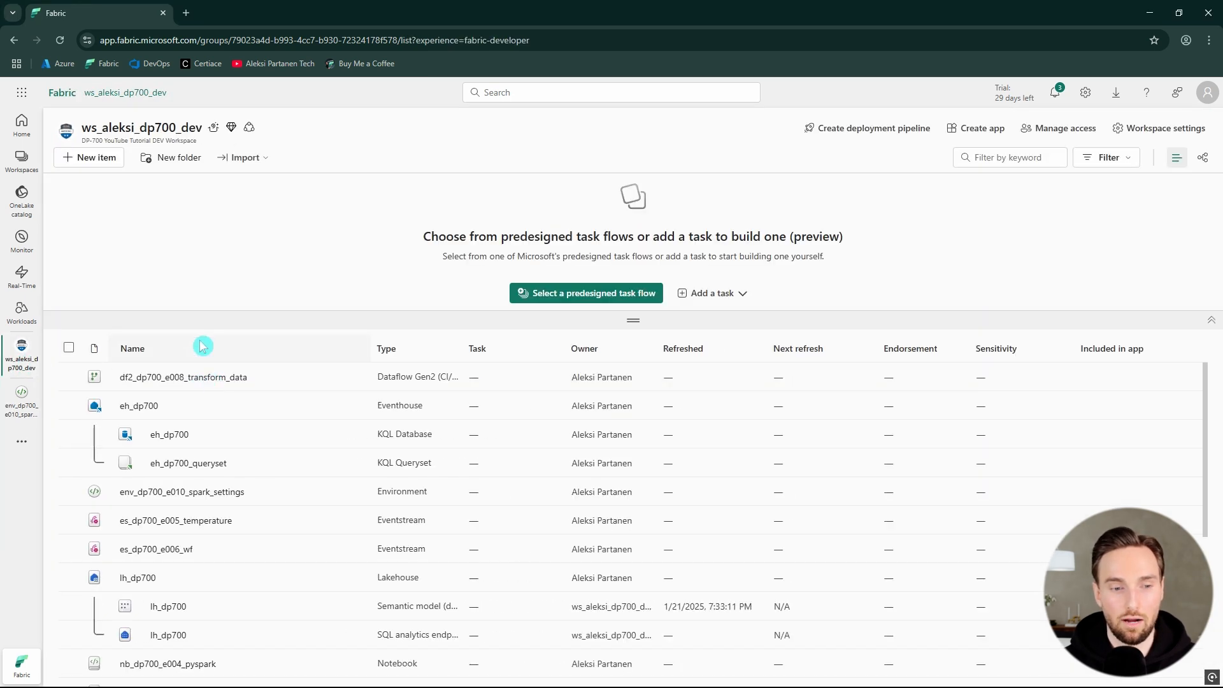
scroll(293, 429, down, 1)
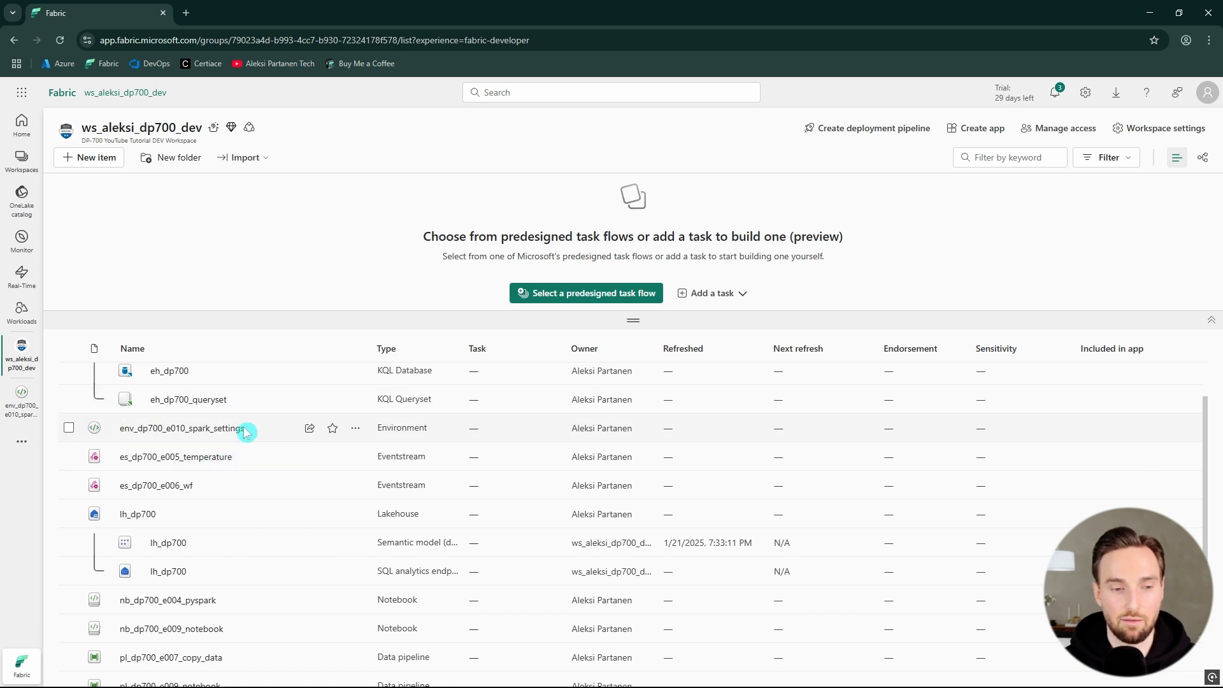
scroll(205, 437, up, 1)
scroll(199, 444, down, 4)
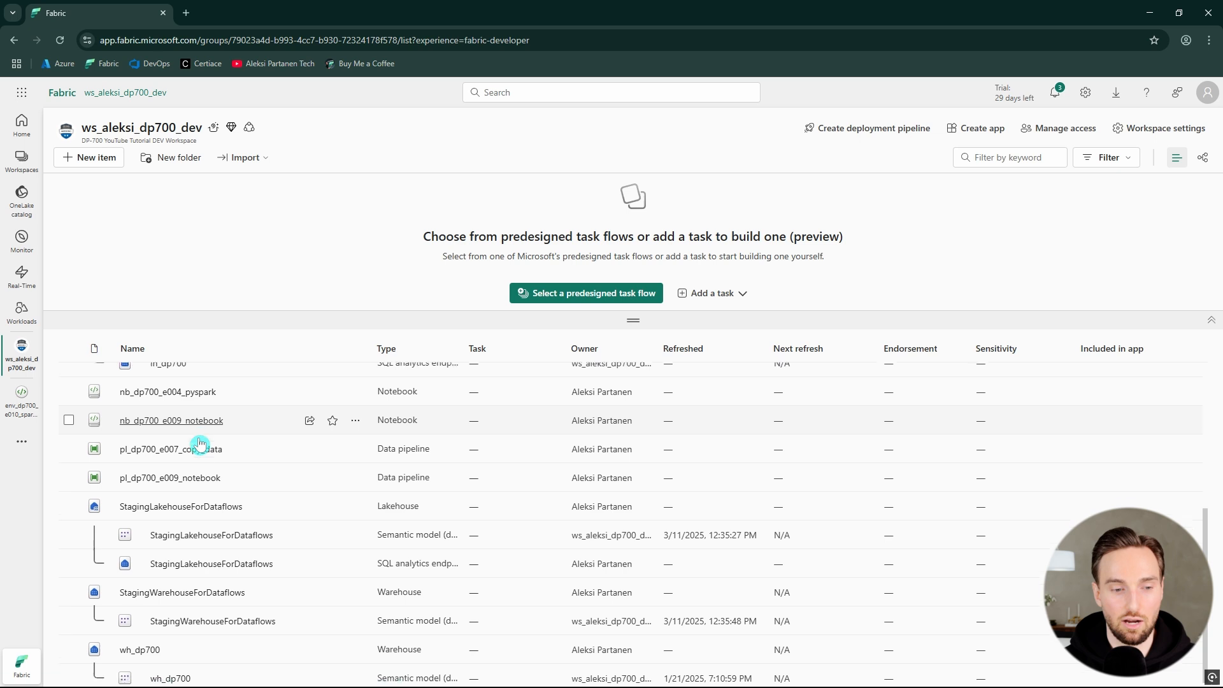
scroll(210, 478, up, 5)
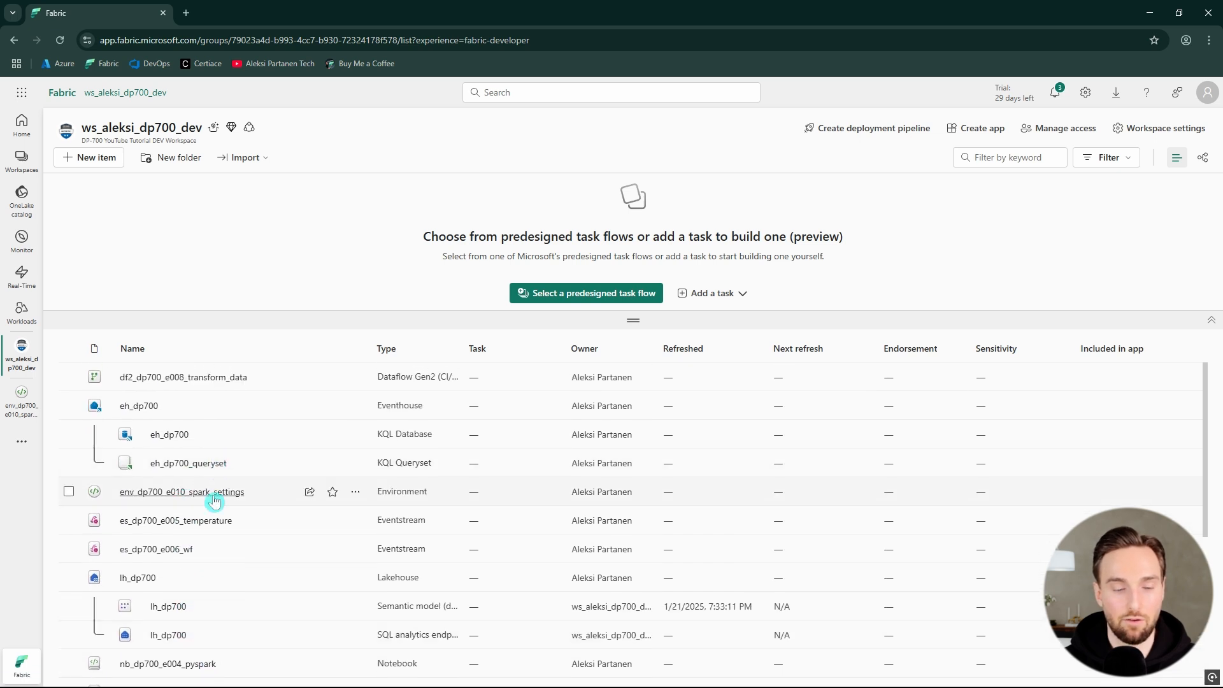
scroll(236, 484, down, 4)
scroll(246, 464, up, 4)
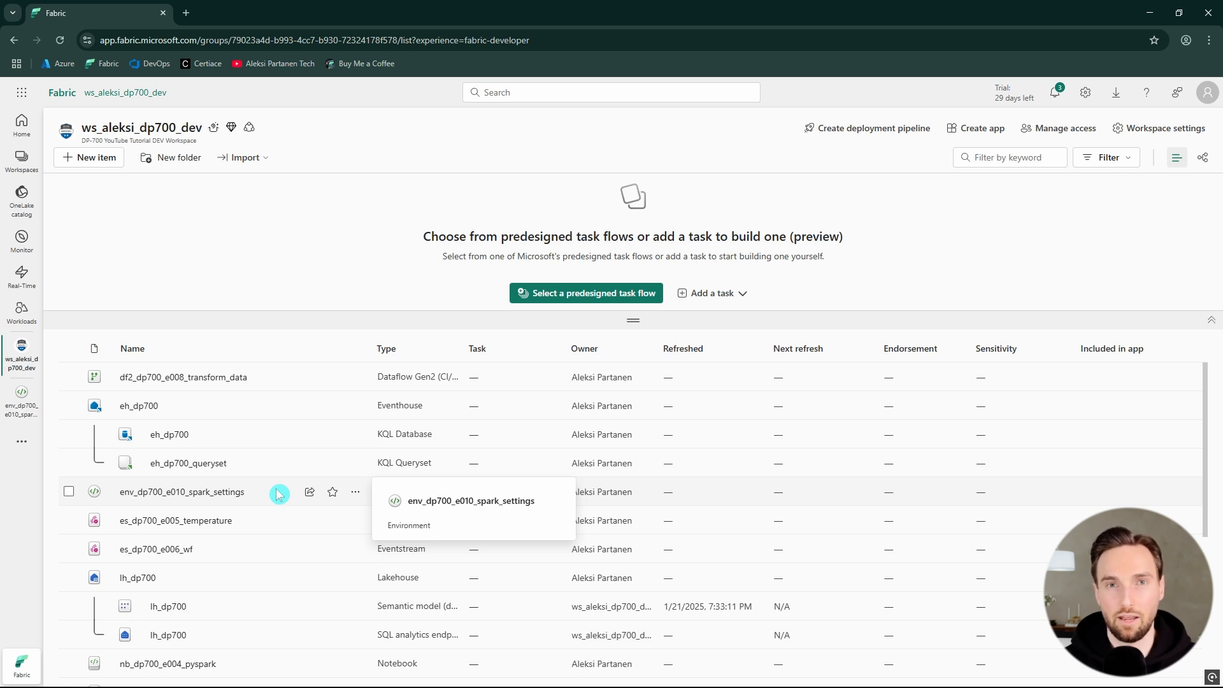
Create a new notebook in the ws_aleksi_dp700_dev workspace.
click(96, 158)
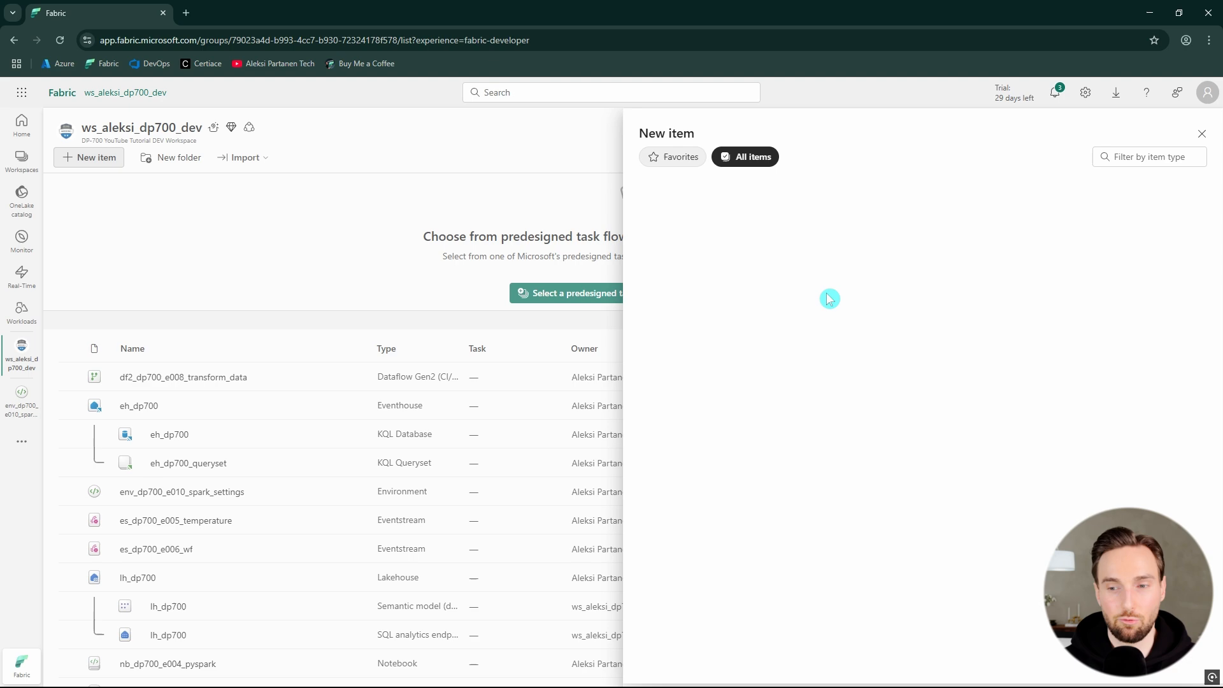
scroll(952, 317, down, 10)
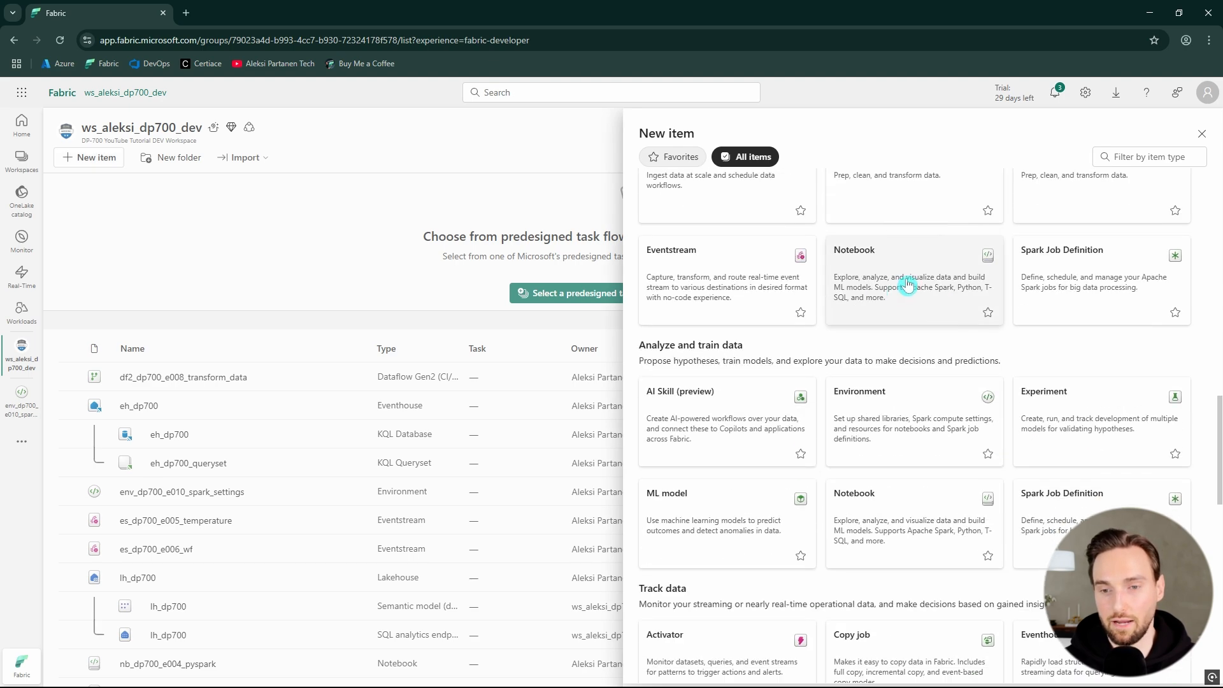
click(909, 281)
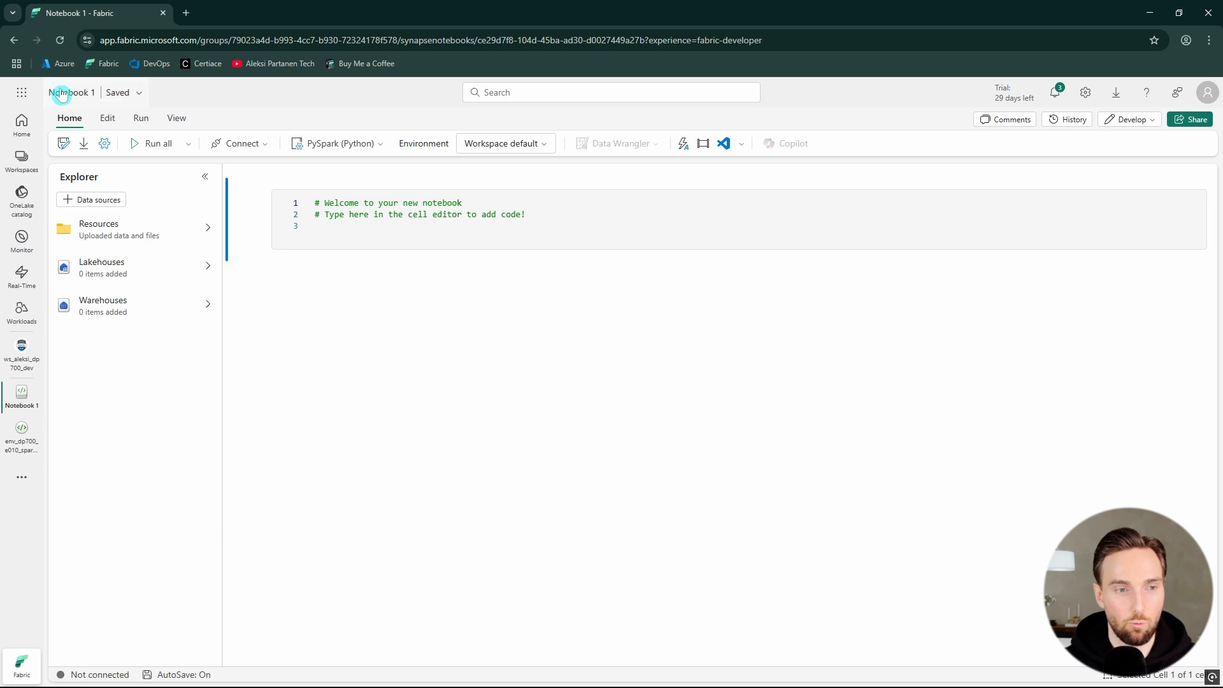
Rename the new notebook as nb_dp700_e010_spark_settings.
click(71, 92)
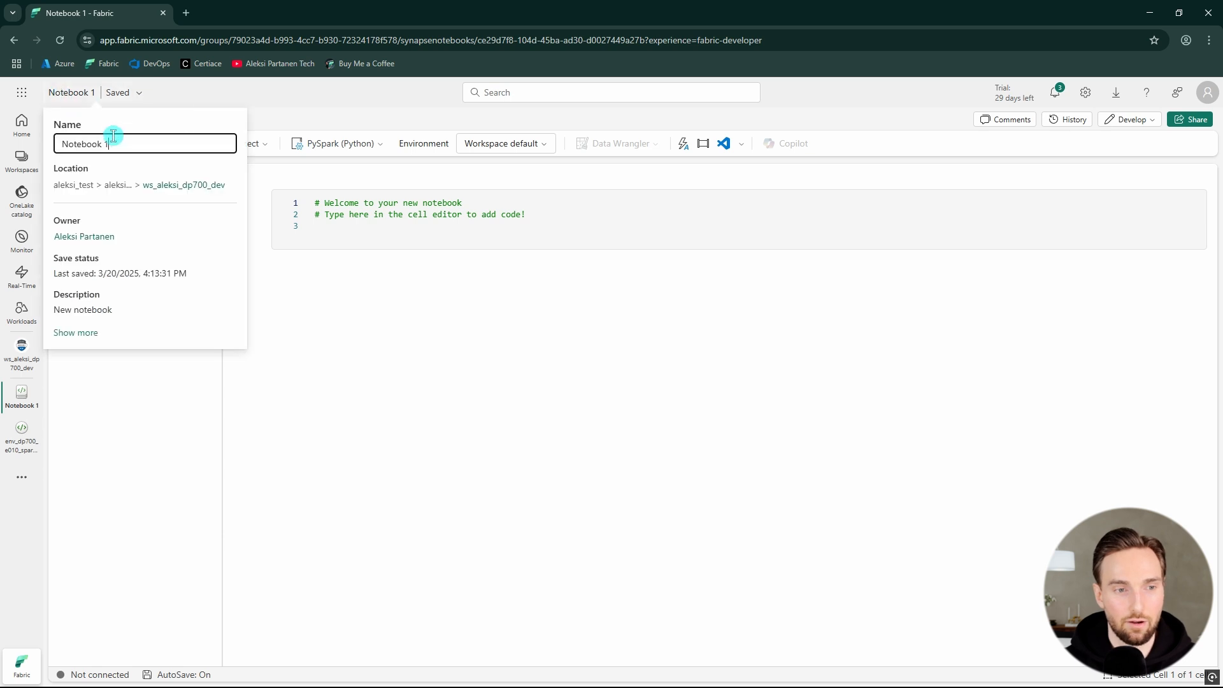
drag(115, 143, 40, 141)
click(75, 100)
triple_click(87, 137)
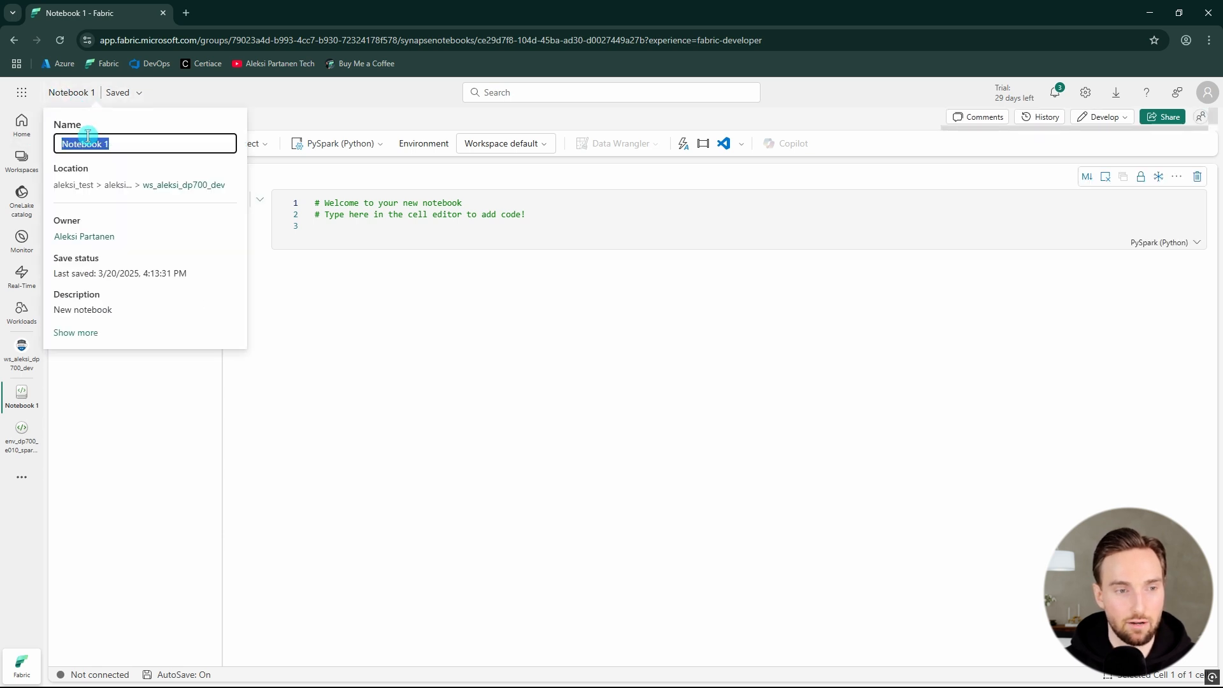
text(nb_dp700_e010_spark_settings)
click(543, 315)
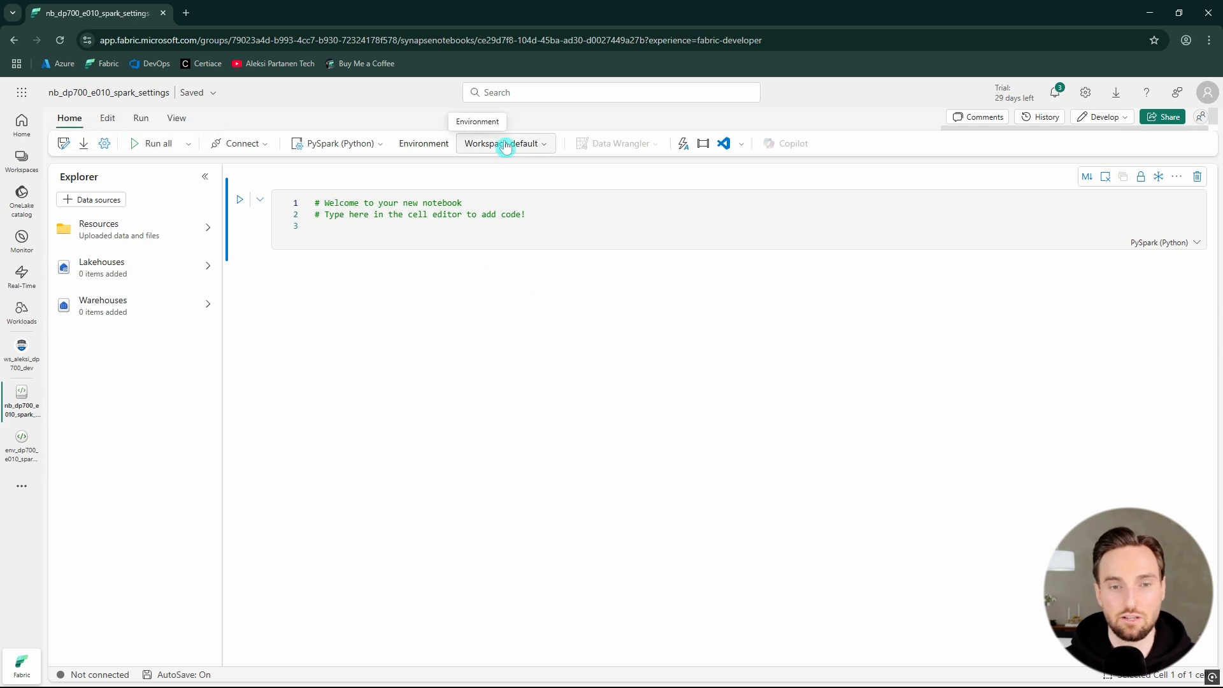
Set the notebook's environment to env_dp700_e010_spark_settings and view its standard and high concurrency session options.
click(534, 144)
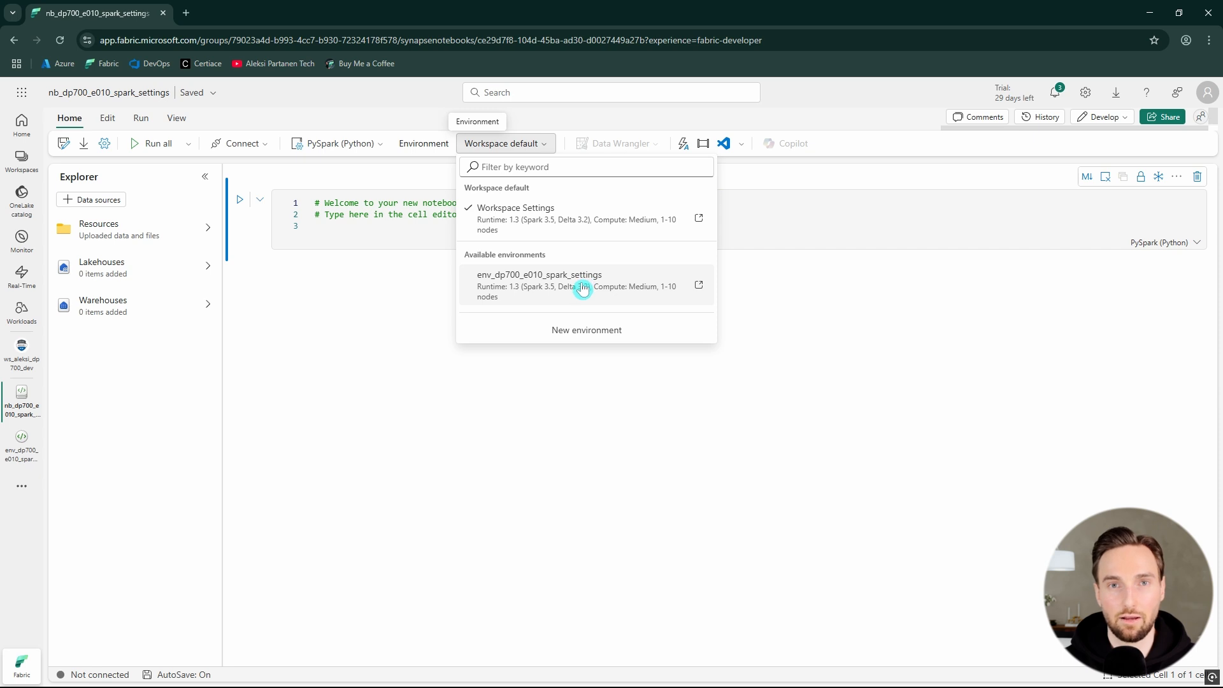
click(567, 284)
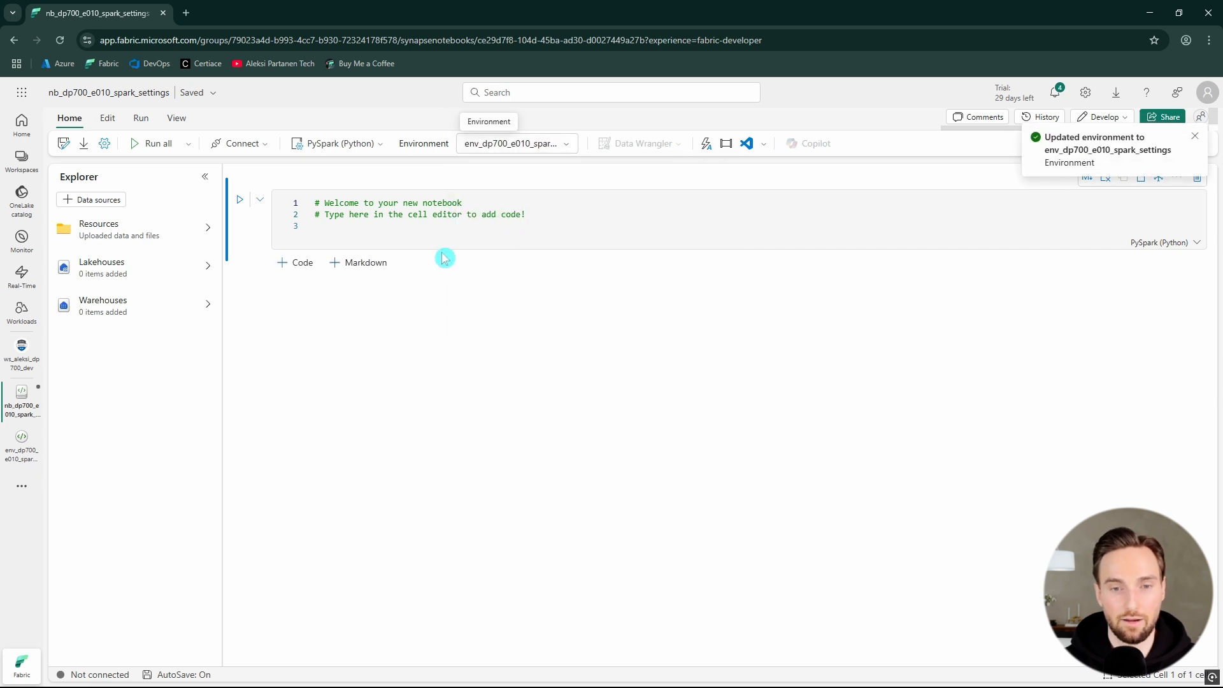
click(267, 149)
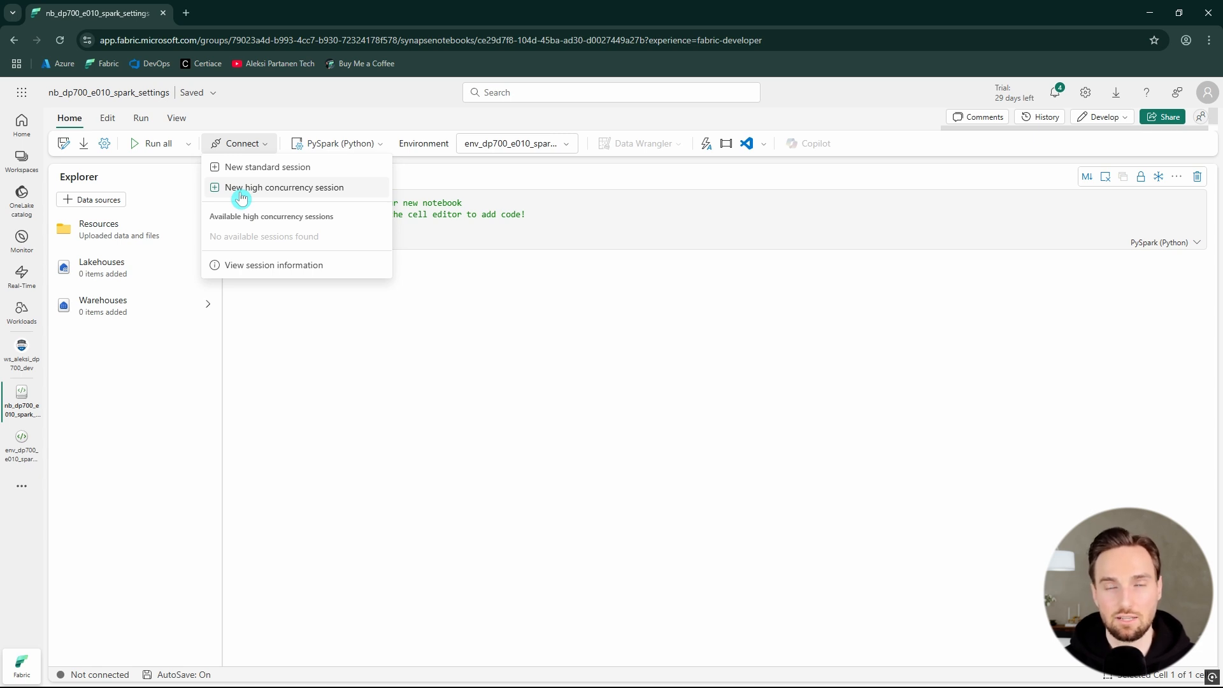
Create a new data pipeline named pl_dp700_e010_spark_settings in the current workspace.
click(21, 485)
click(82, 479)
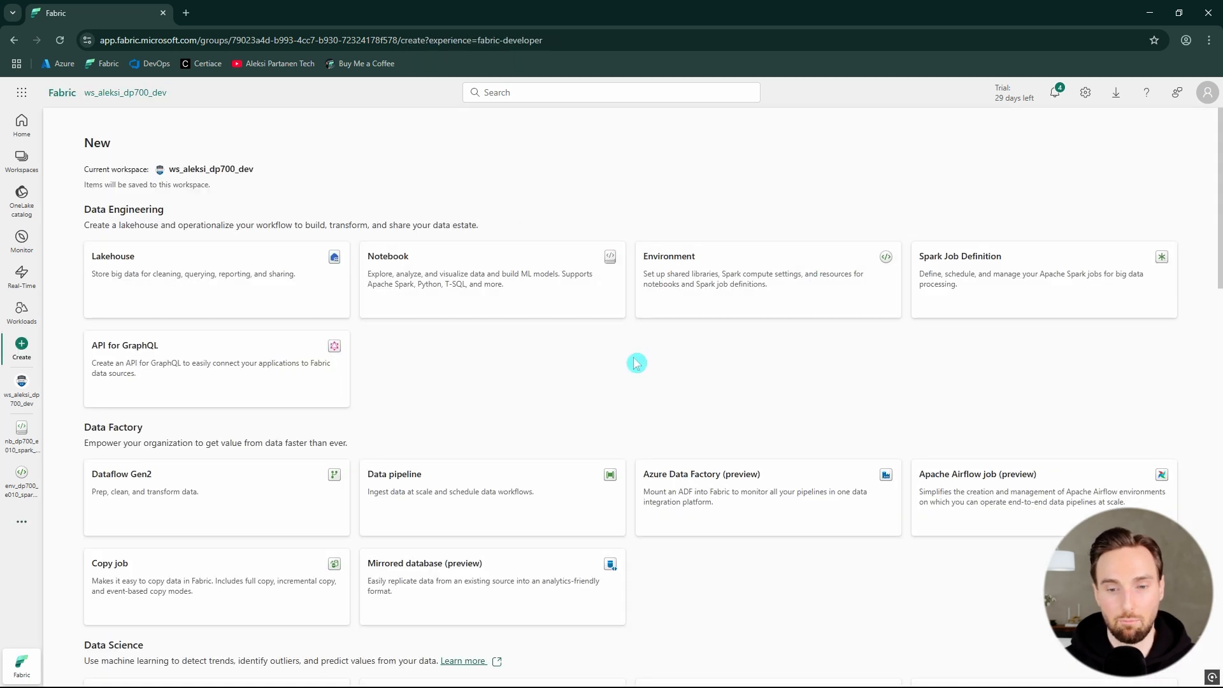
click(516, 475)
drag(602, 365, 481, 368)
text(pl_dp700_e010_spark_settings)
click(622, 444)
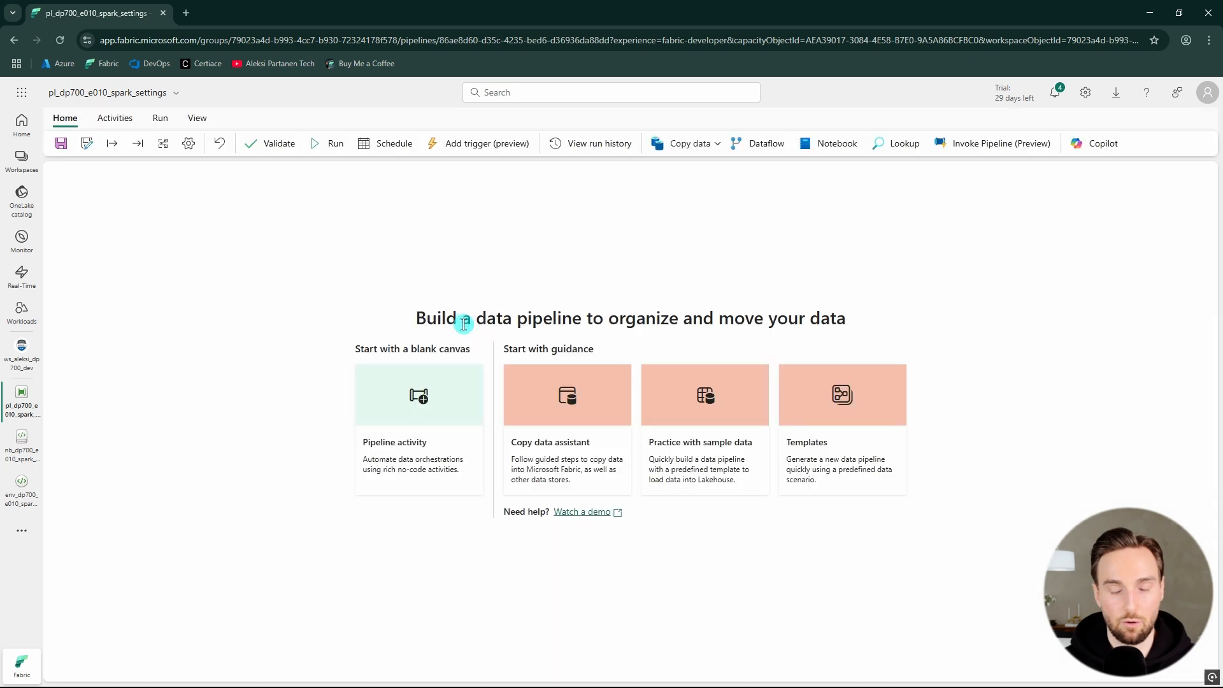
Start the pipeline on a blank canvas with a Notebook activity from the Transform group.
click(537, 414)
scroll(595, 488, down, 6)
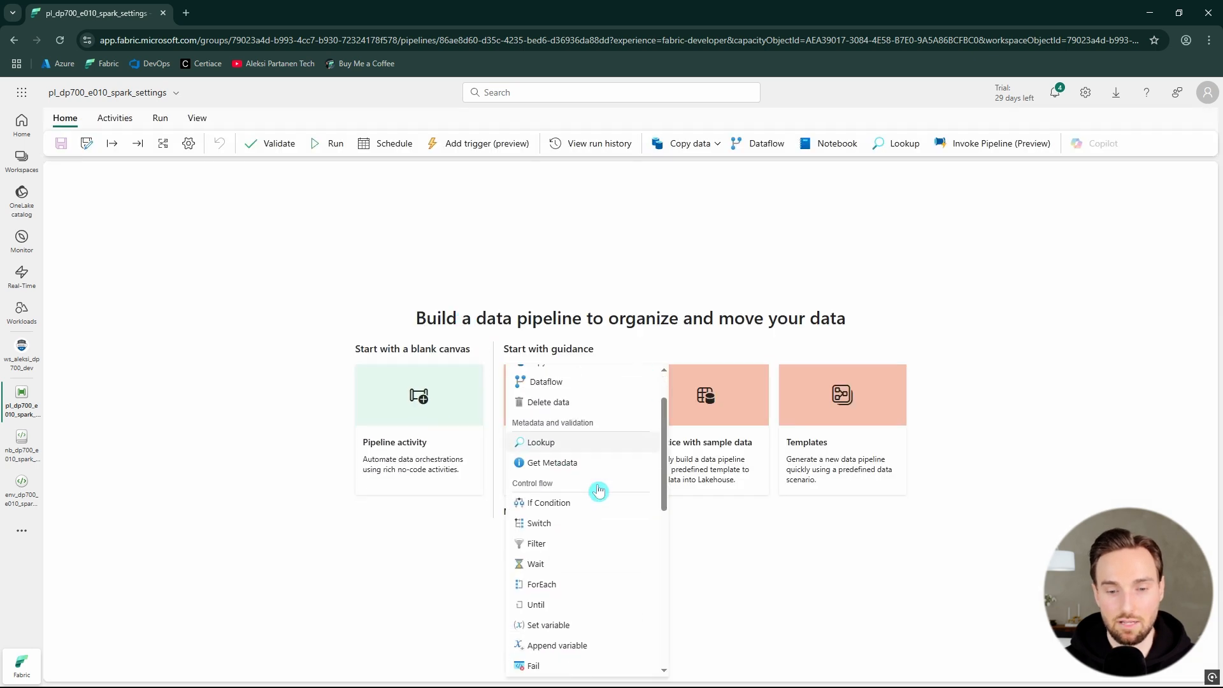
scroll(583, 494, down, 3)
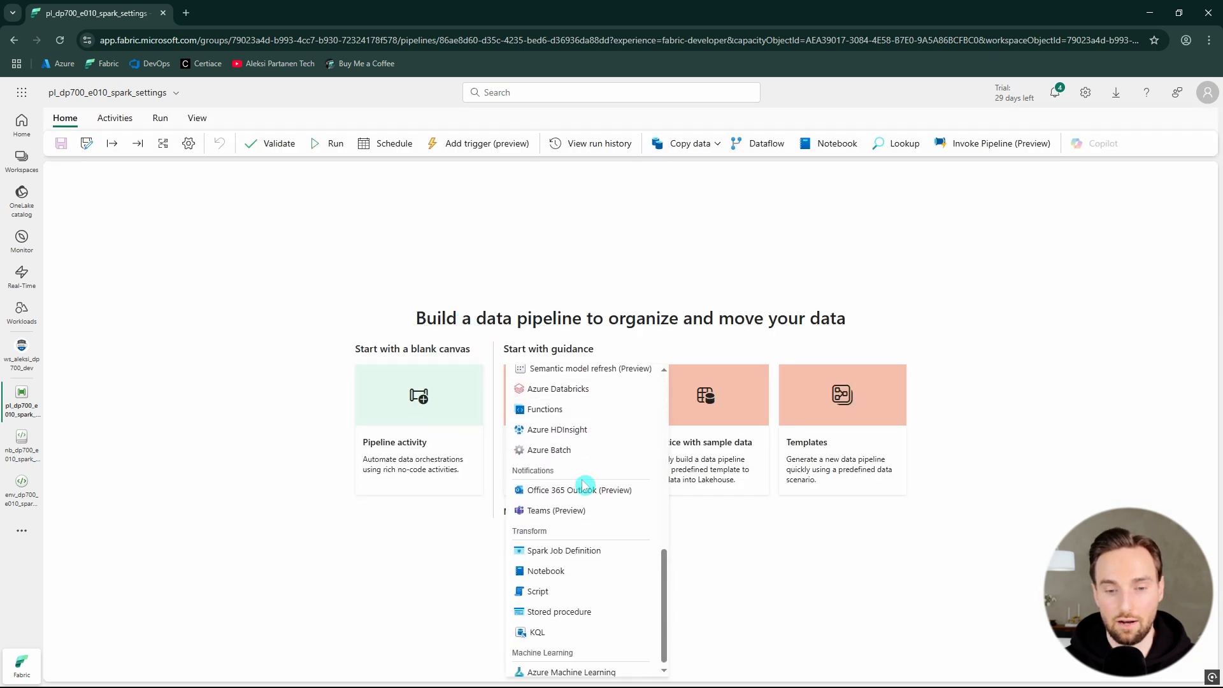
click(586, 565)
Duplicate the Notebook activity, place the copy beside it and link the original's on-success output to the copy.
drag(146, 321, 224, 270)
key(ctrl+c)
key(ctrl+v)
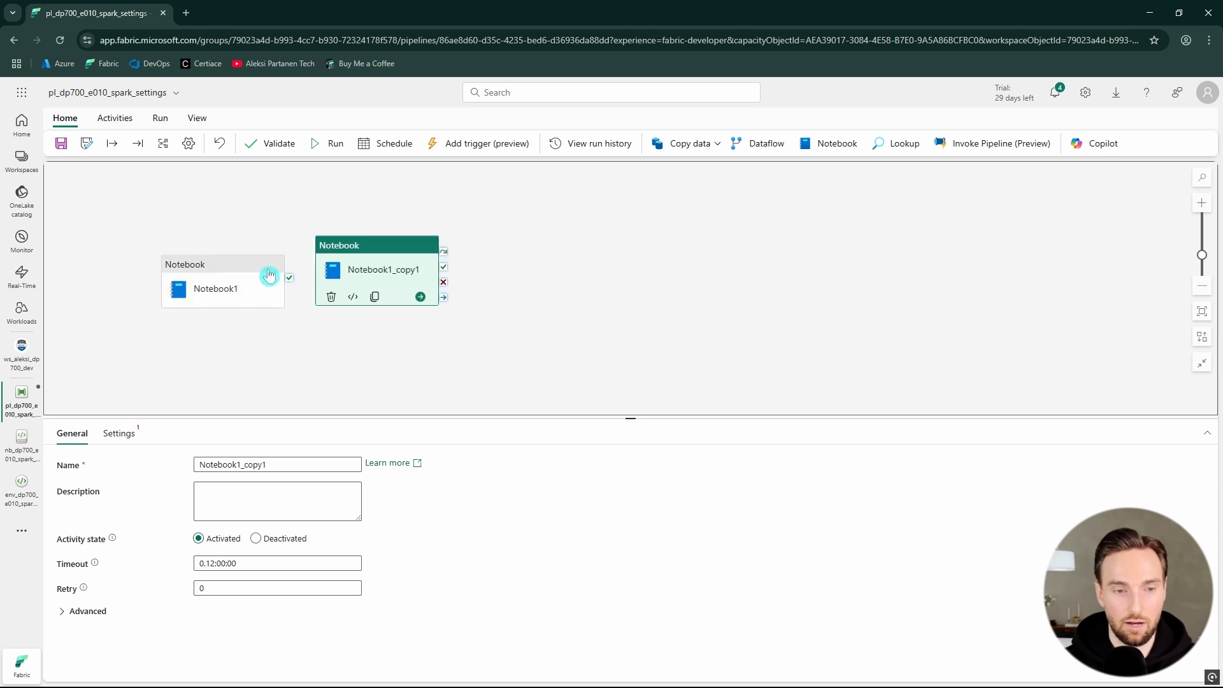
drag(392, 268, 406, 290)
drag(290, 284, 382, 294)
Set the session tag in the first Notebook activity's advanced settings to abc.
click(218, 281)
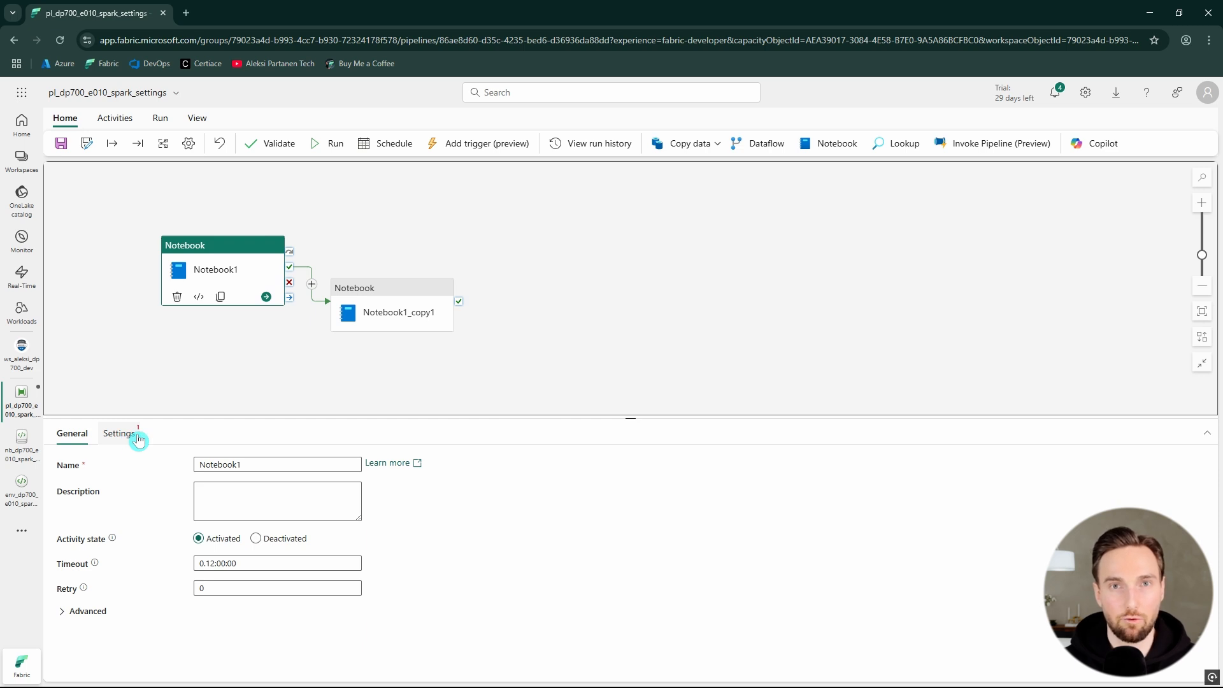
click(139, 439)
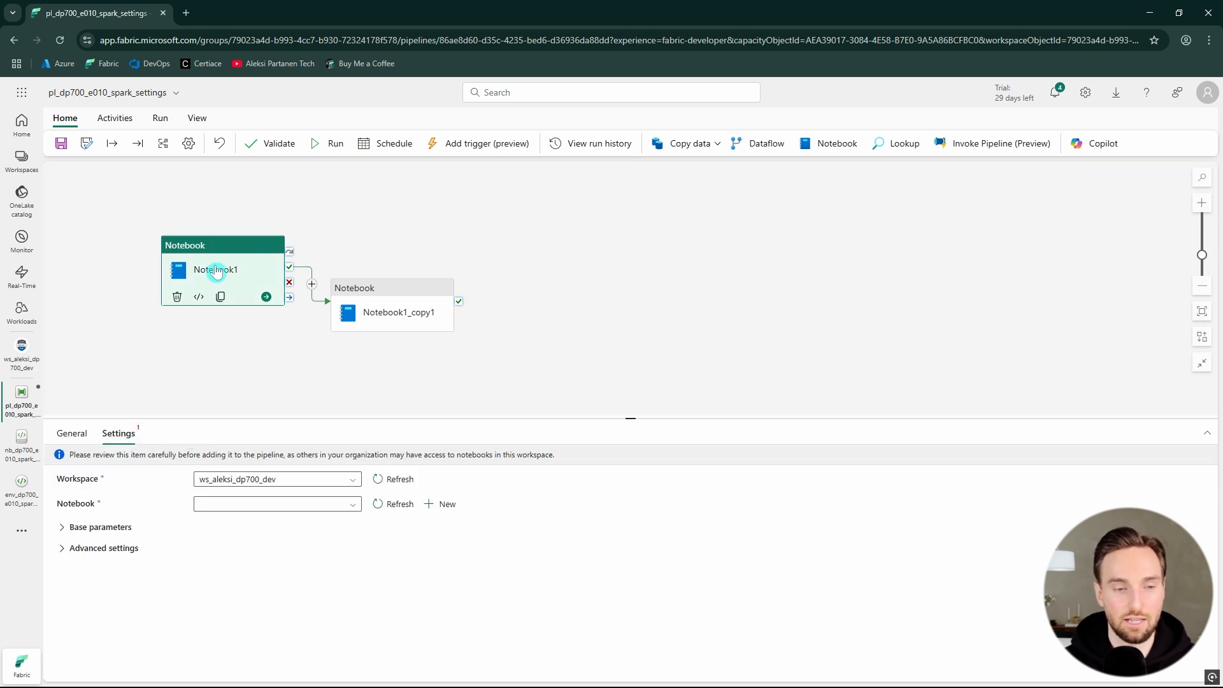
drag(220, 269, 201, 284)
click(113, 549)
mouse_move(107, 571)
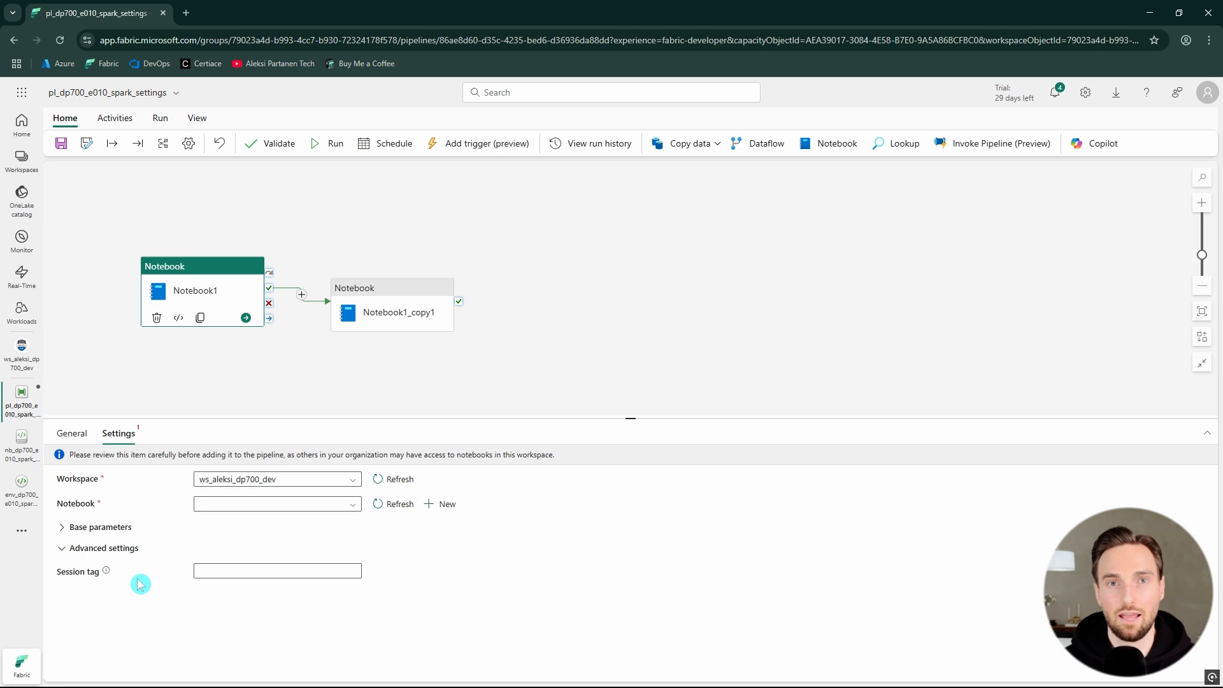
click(235, 568)
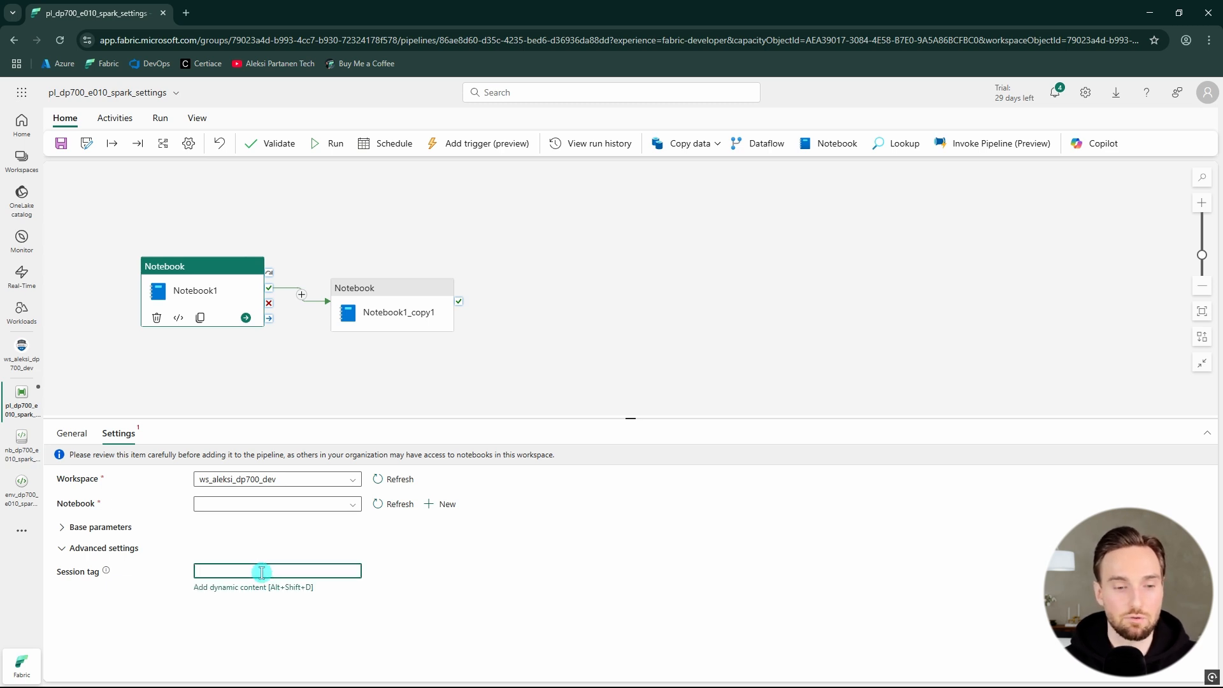
text(abc)
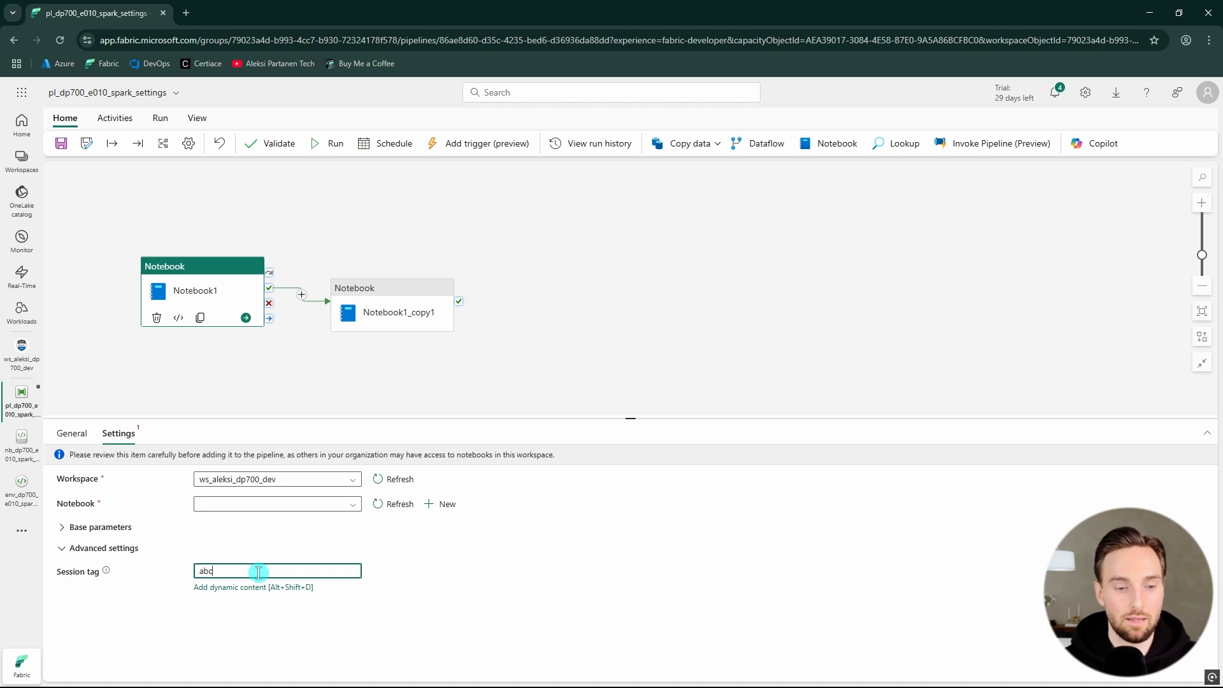
Set the session tag in the second Notebook activity's advanced settings to abc as well.
click(383, 323)
click(119, 434)
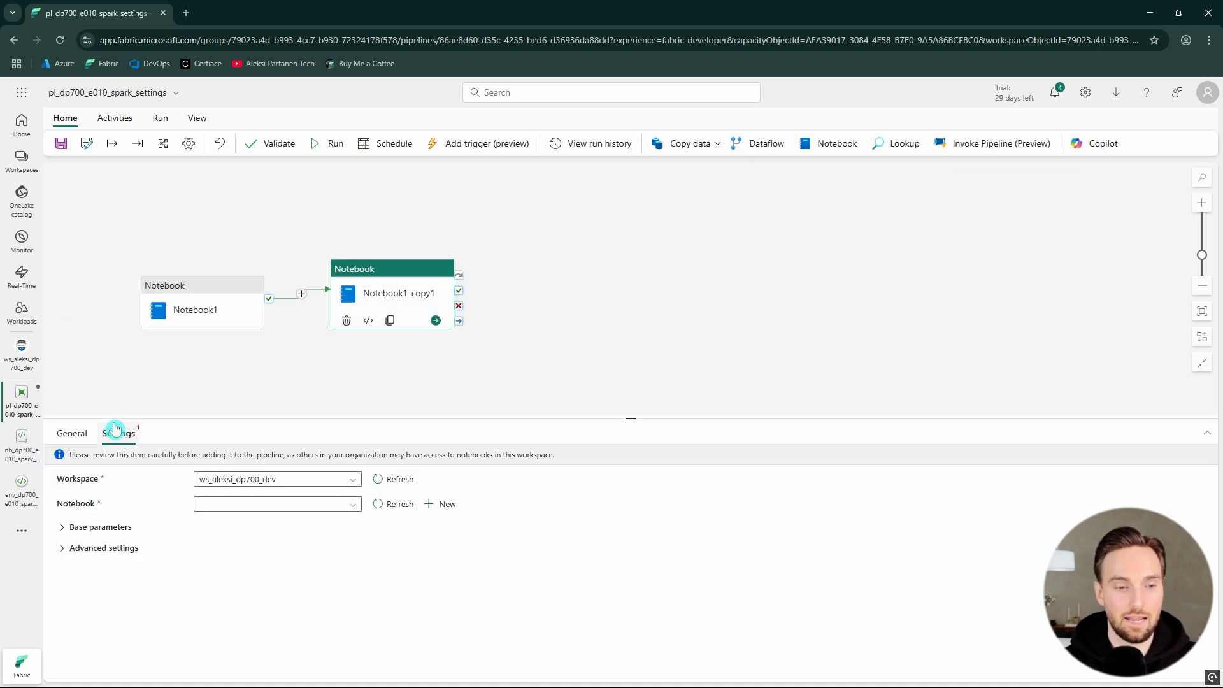
click(104, 548)
click(239, 571)
text(abcv)
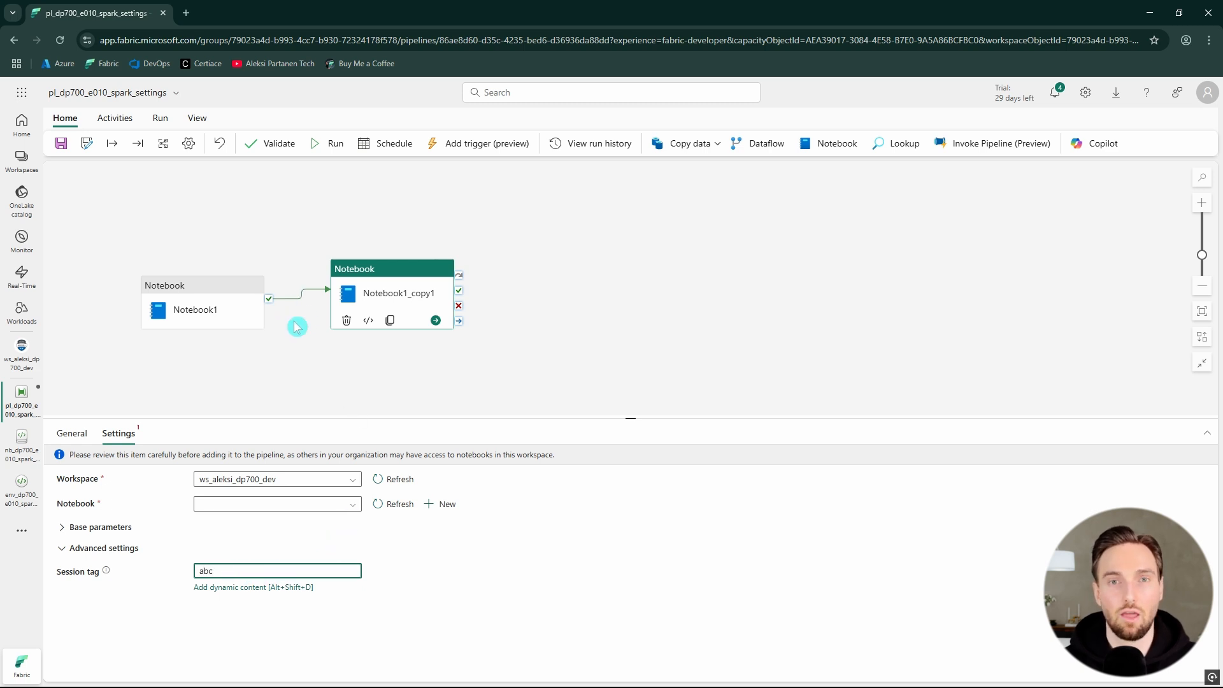
click(314, 372)
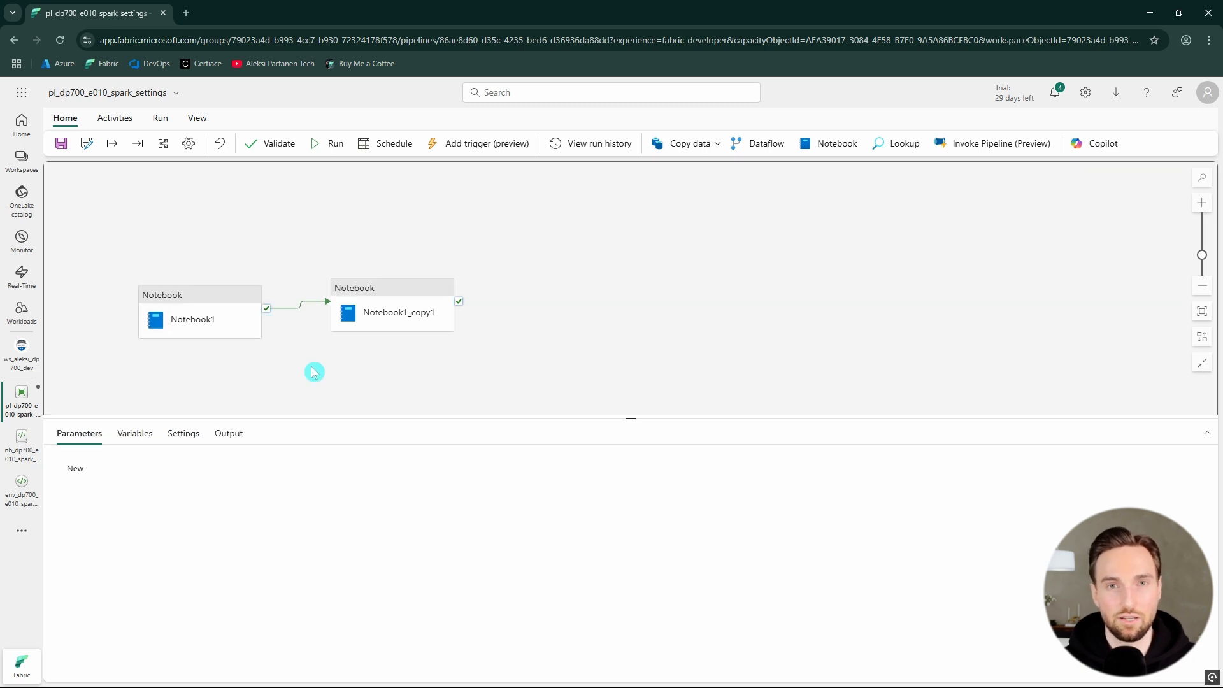
Compare the session tags of the two linked Notebook activities while shifting them slightly on the canvas.
click(220, 312)
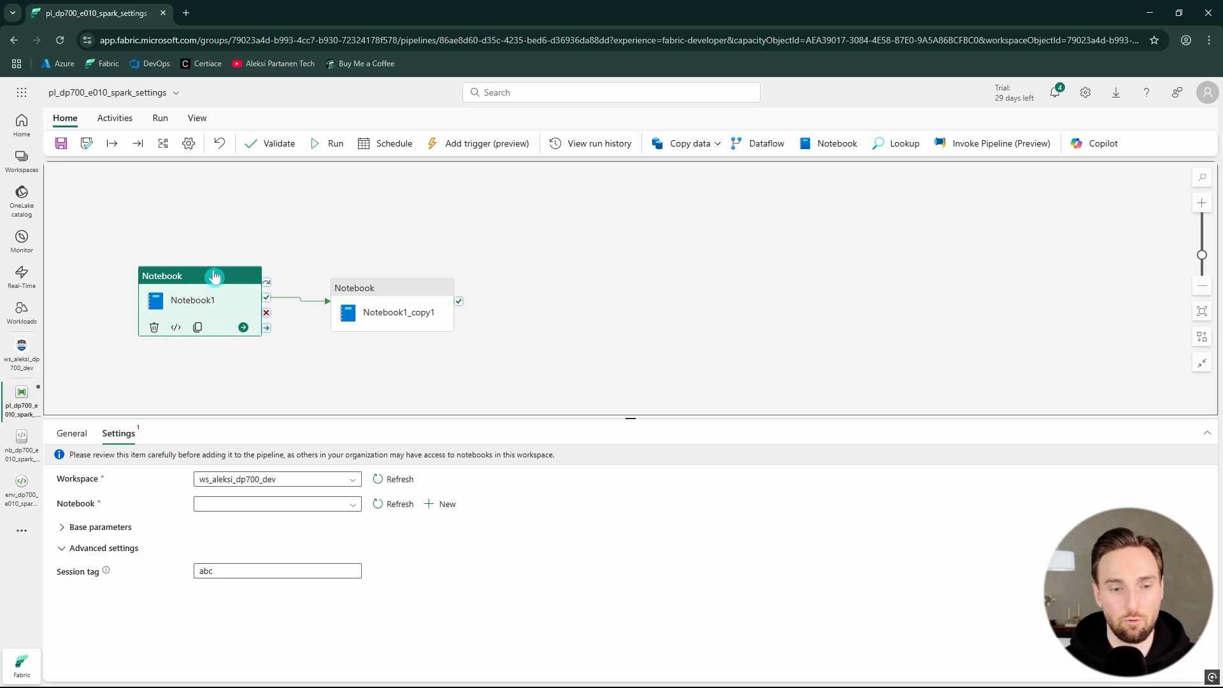
drag(242, 300, 259, 324)
click(400, 315)
drag(400, 316, 413, 271)
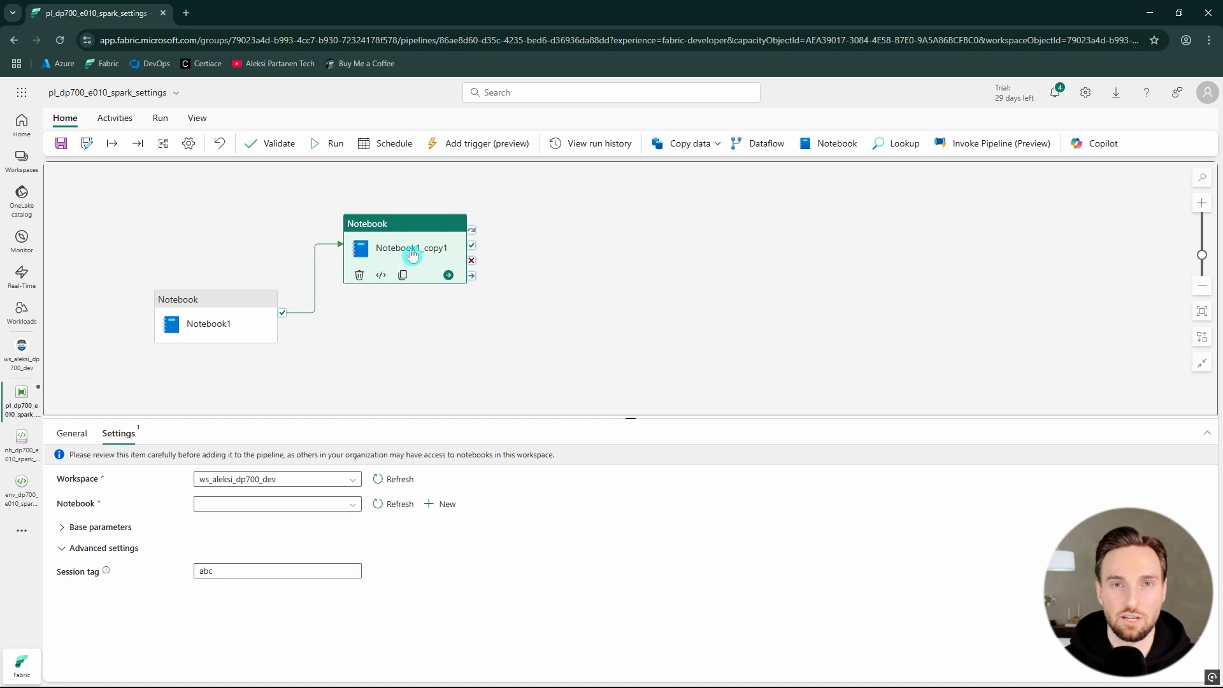
drag(396, 248, 401, 296)
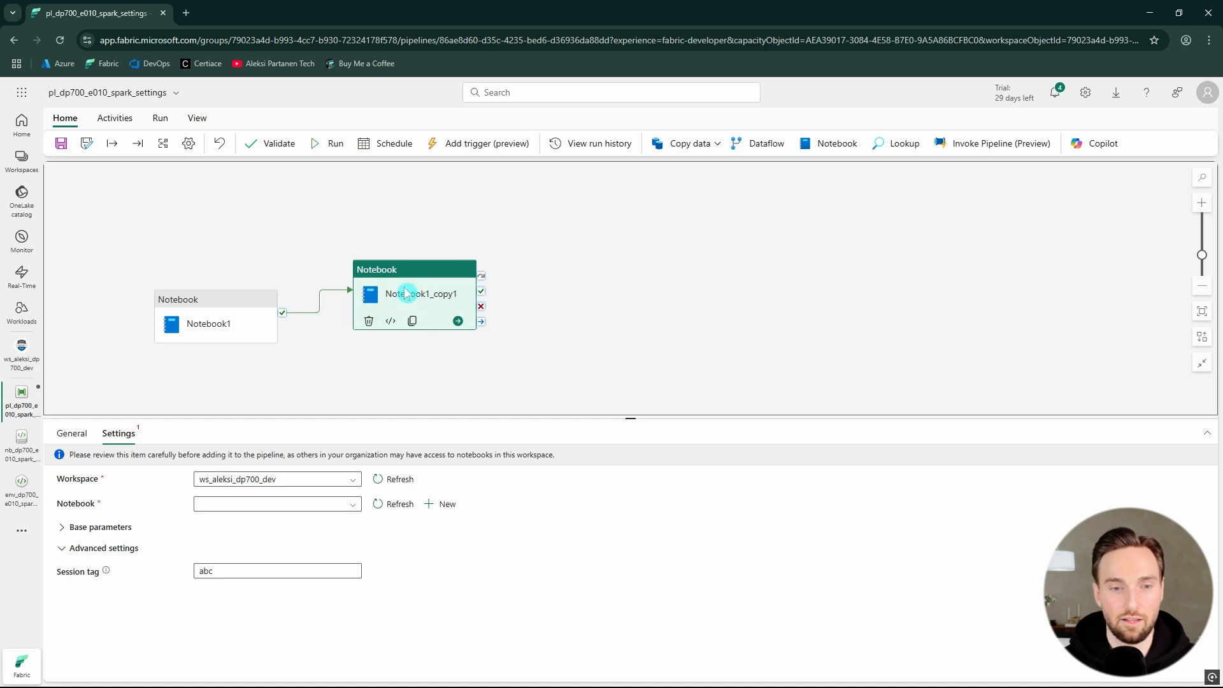
click(228, 330)
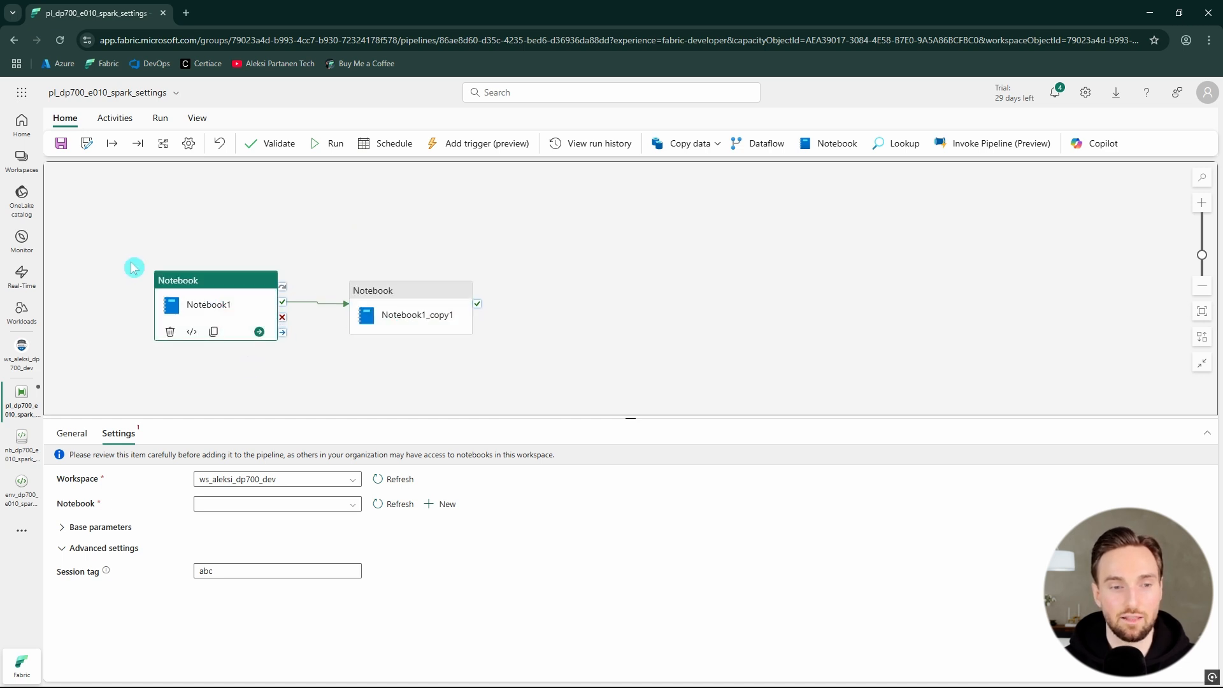
click(414, 318)
click(927, 236)
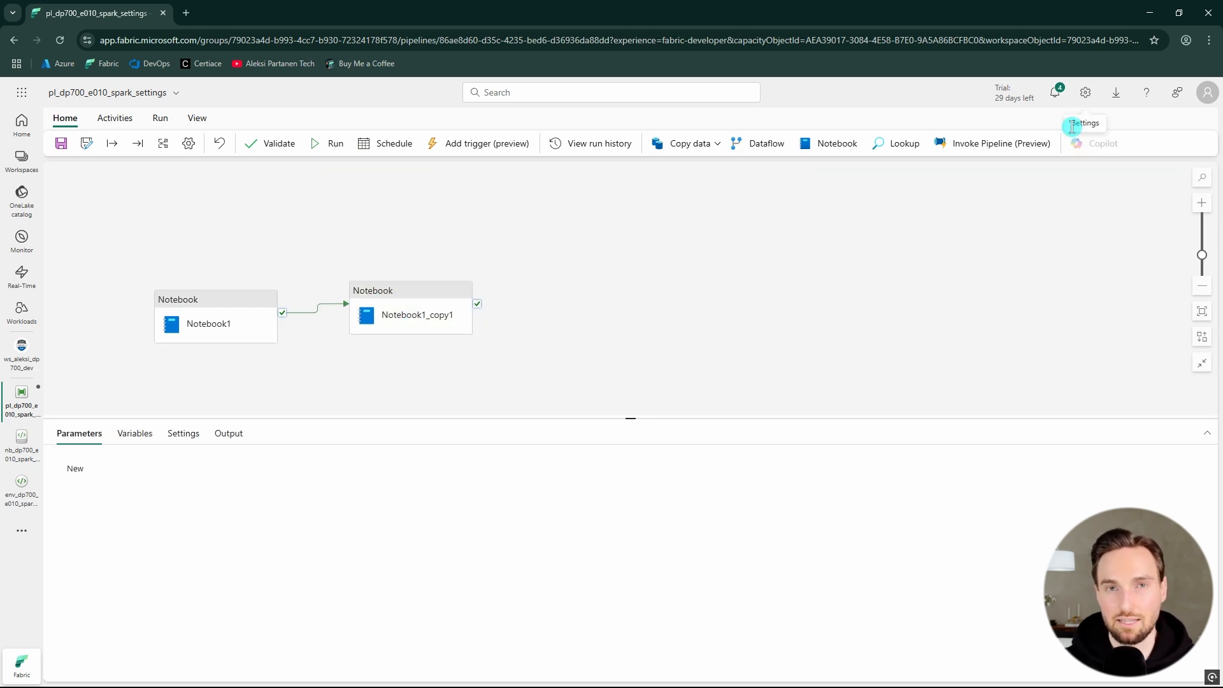
Open the Spark settings of the first listed trial capacity in the Admin portal to review its workspace pool options.
click(1088, 94)
click(1052, 507)
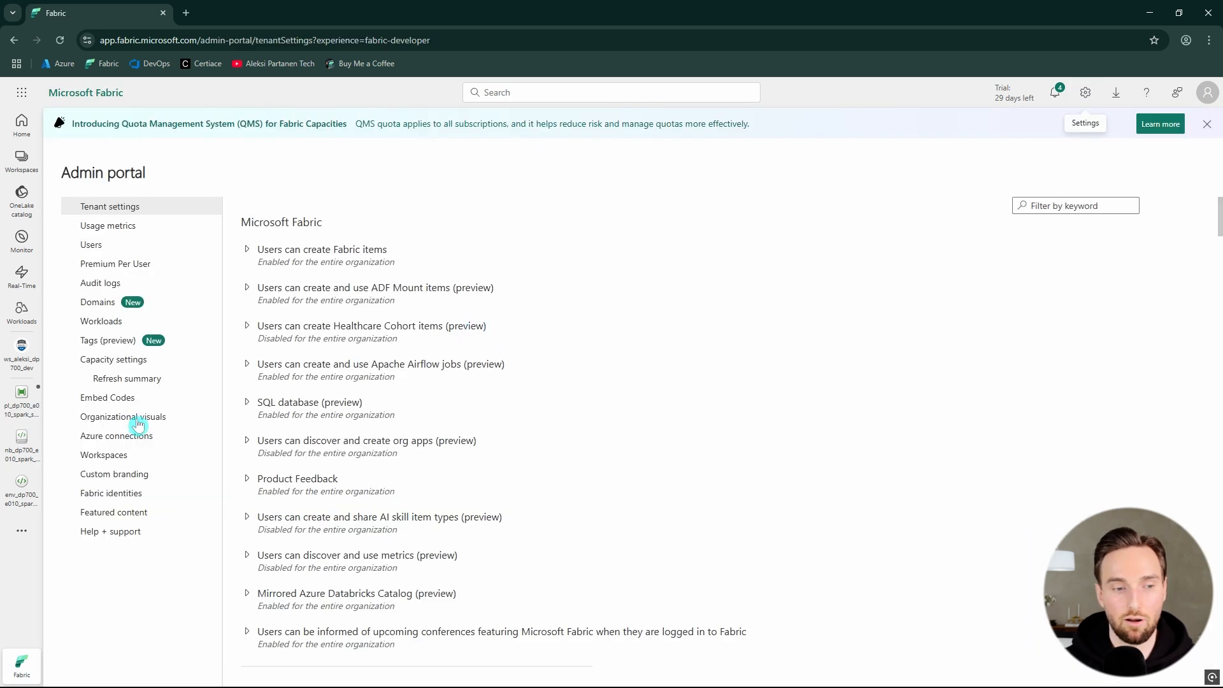
click(131, 361)
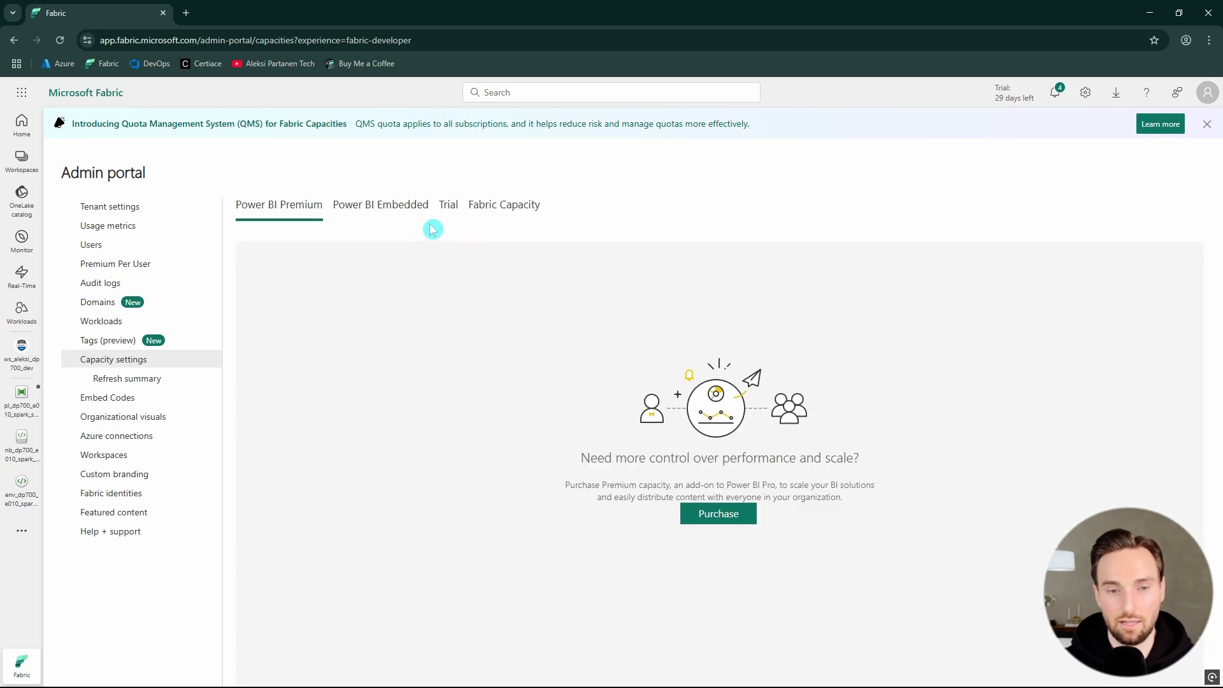
click(449, 206)
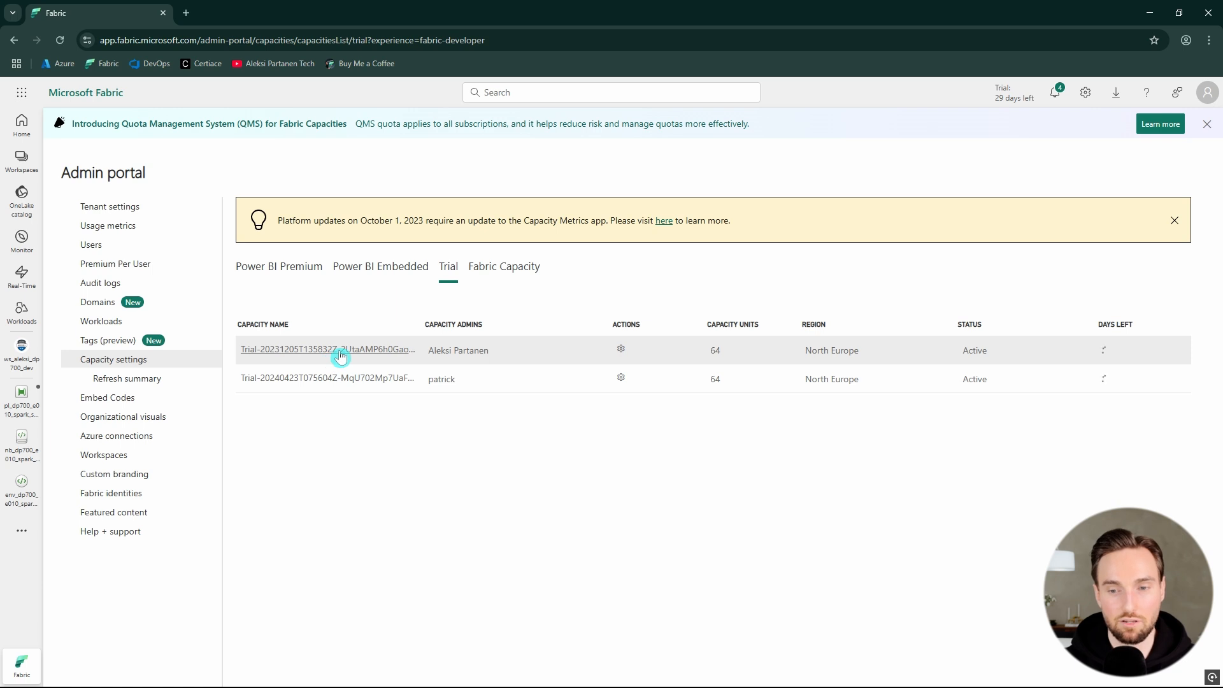
click(340, 352)
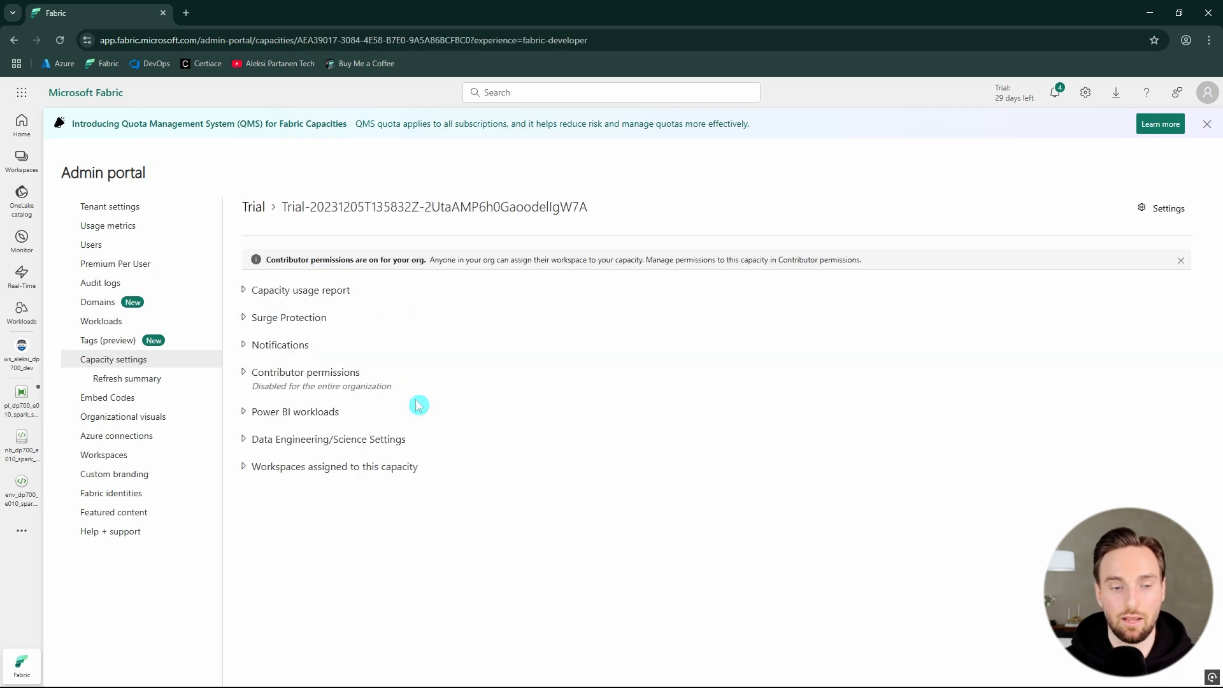
click(248, 443)
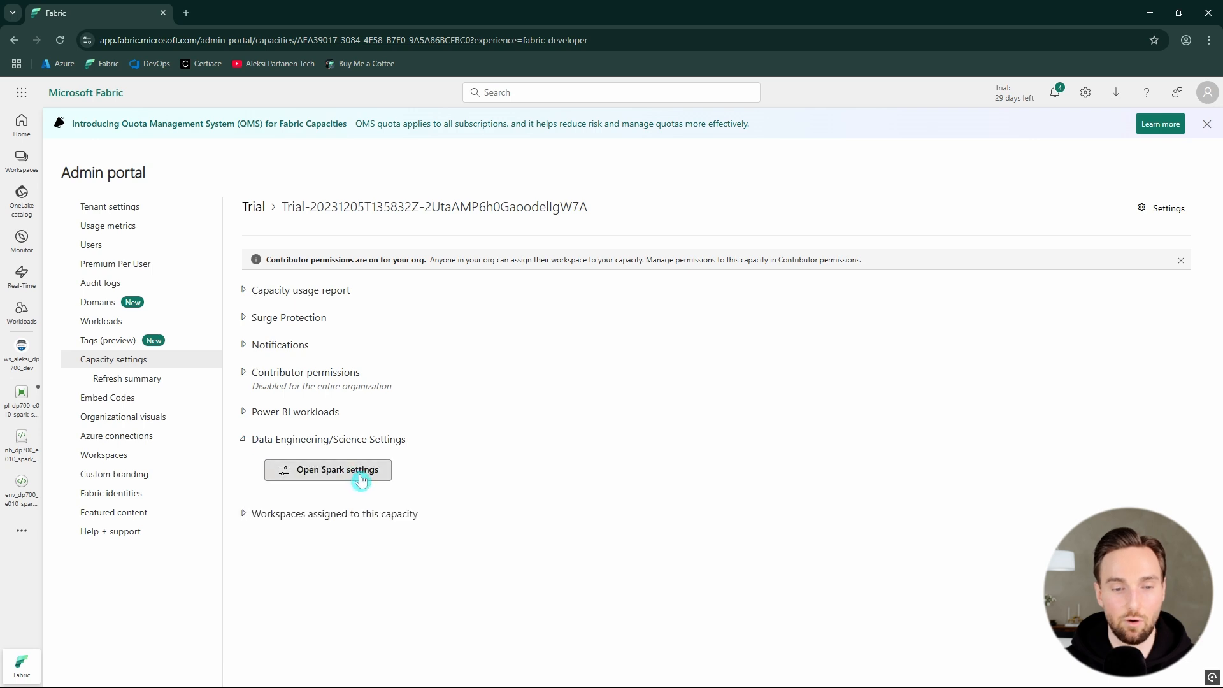
click(361, 479)
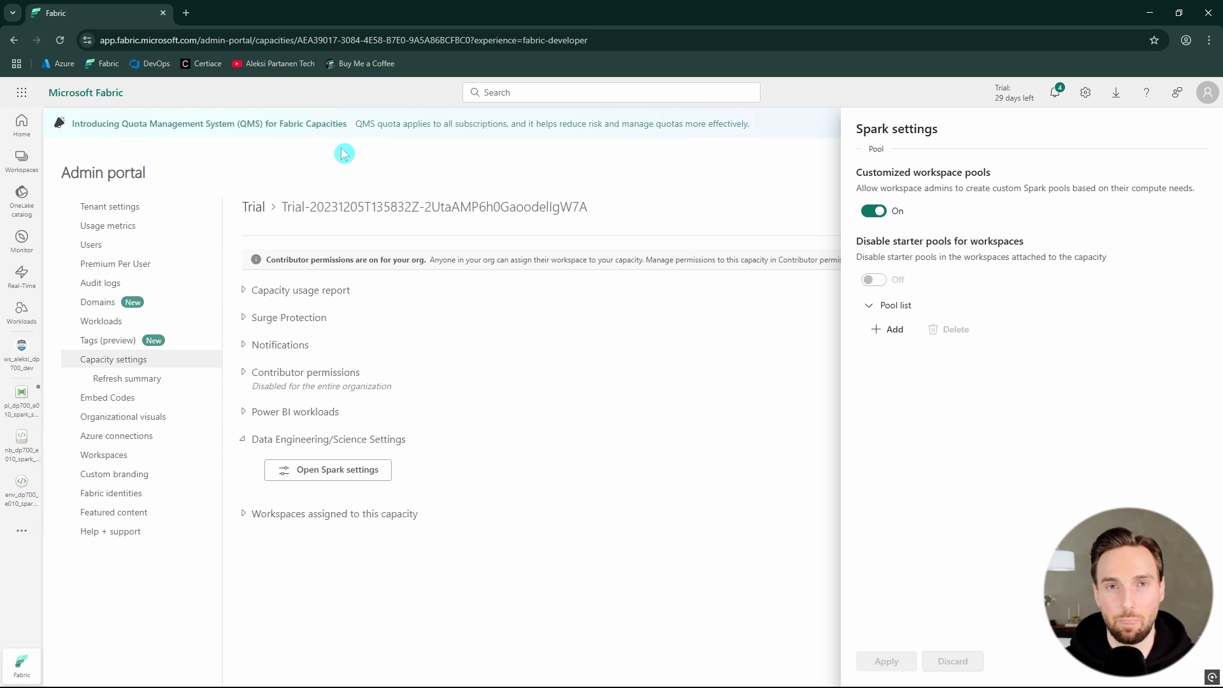
Open the Certiace website in a new browser tab and view its Microsoft certificate exam practice page.
middle_click(195, 65)
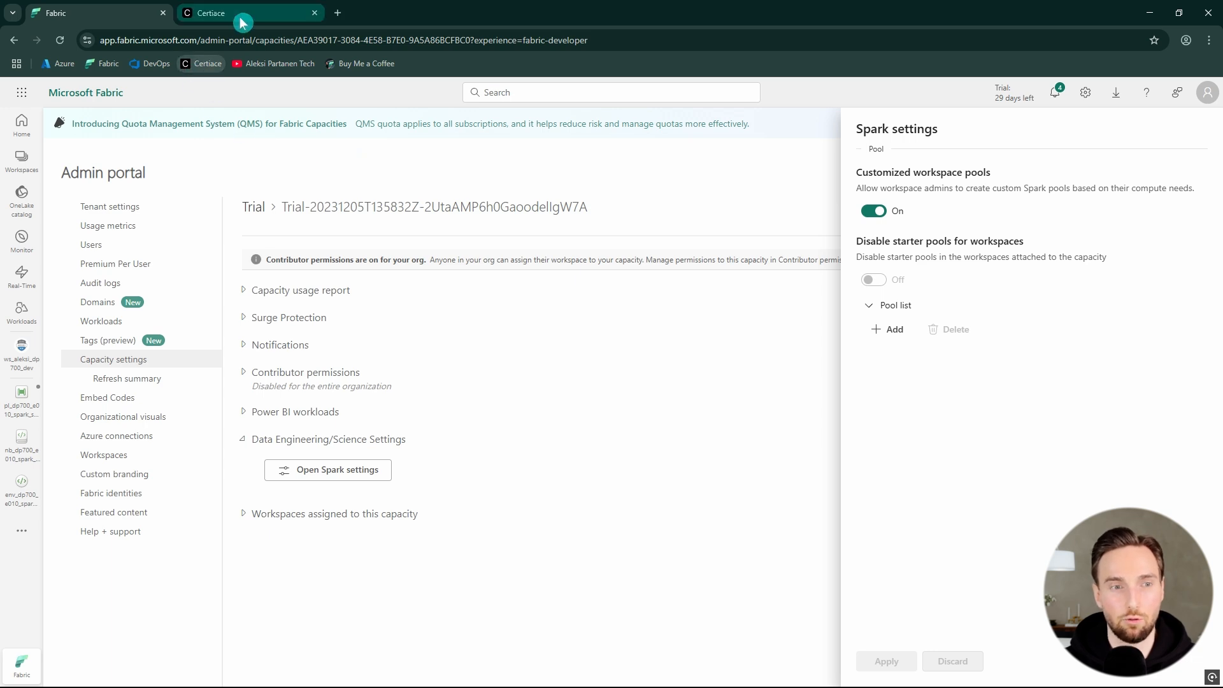
click(250, 16)
scroll(535, 178, down, 3)
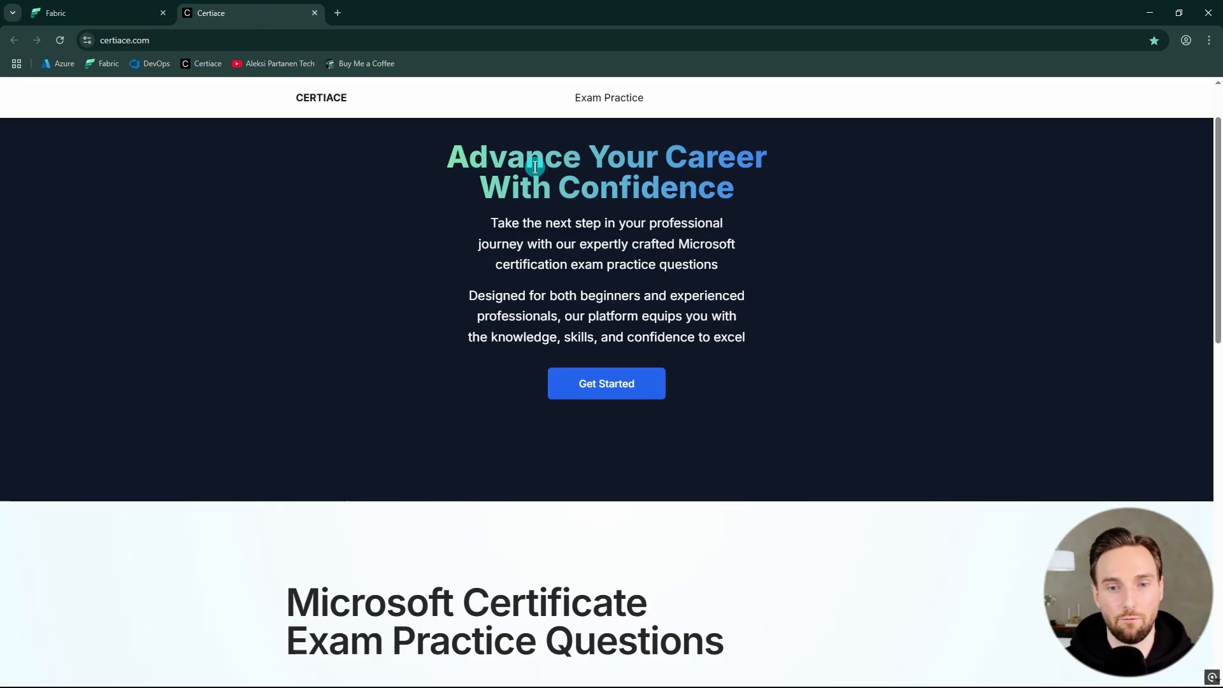
click(623, 275)
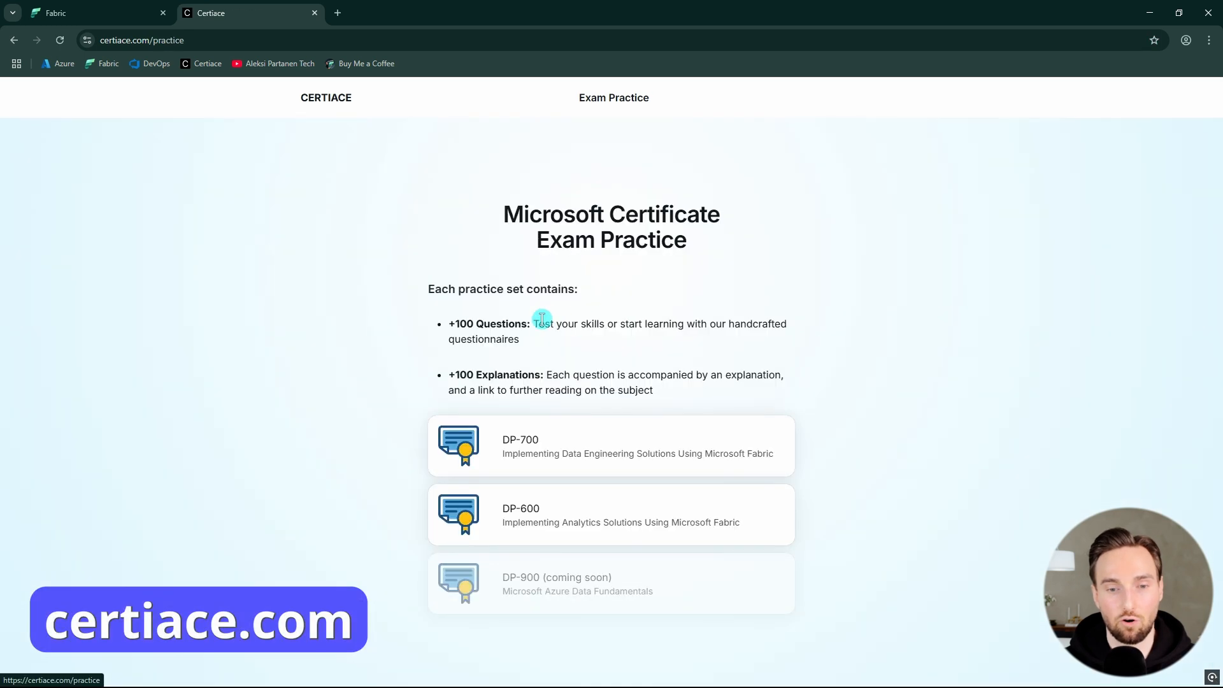